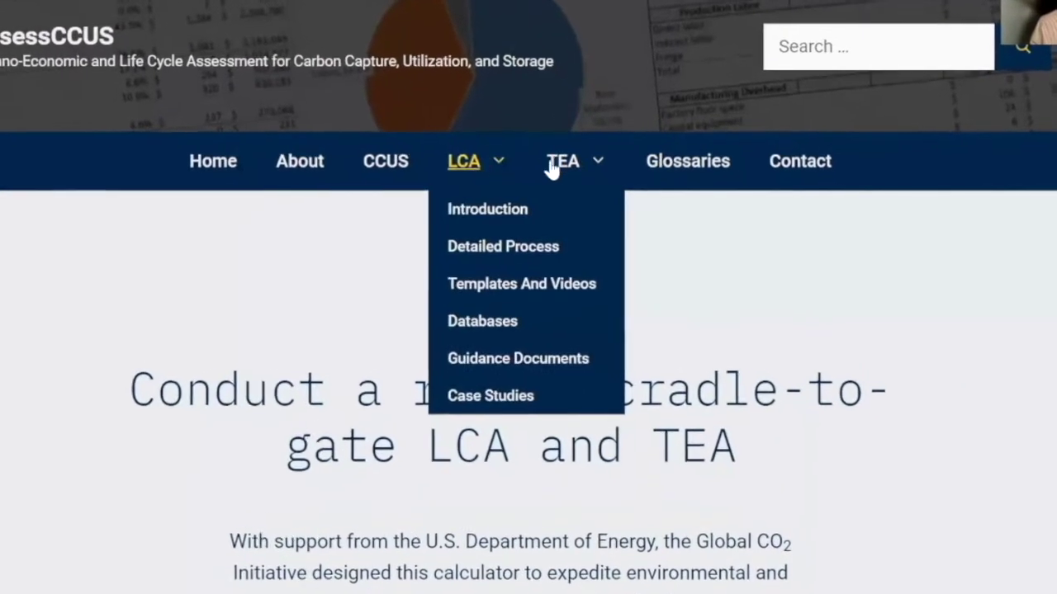
Scroll down through the Labor and Production Parameters fields
mouse_move(555, 165)
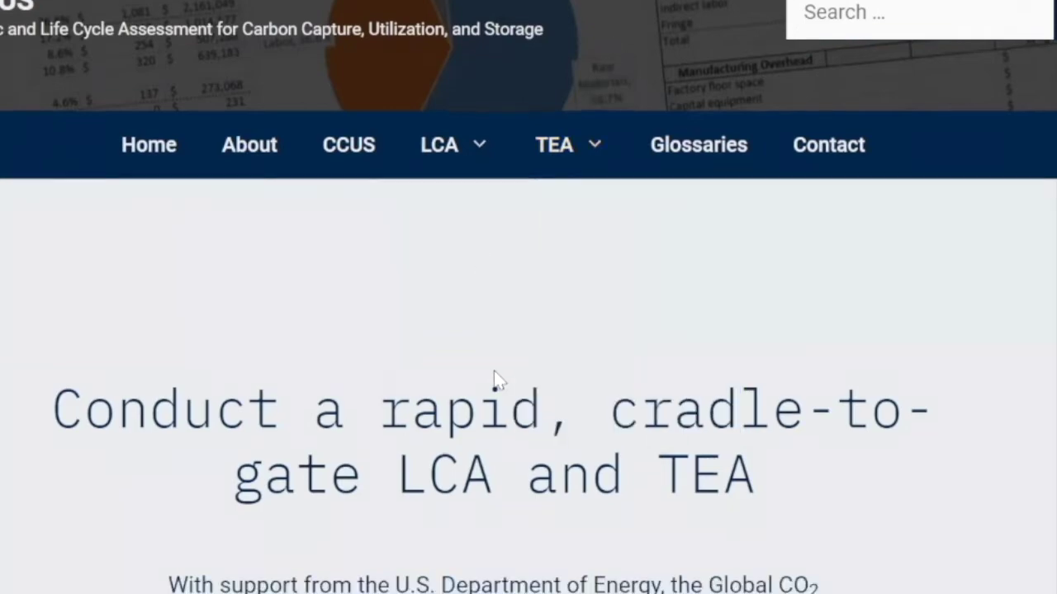
scroll(496, 380, "down", 3)
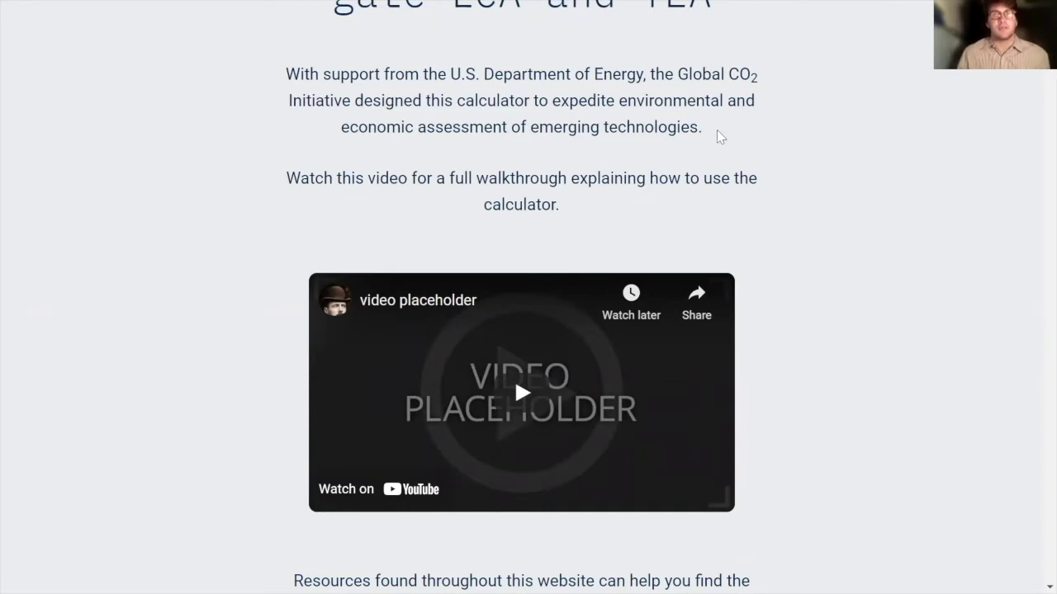
scroll(495, 247, "down", 9)
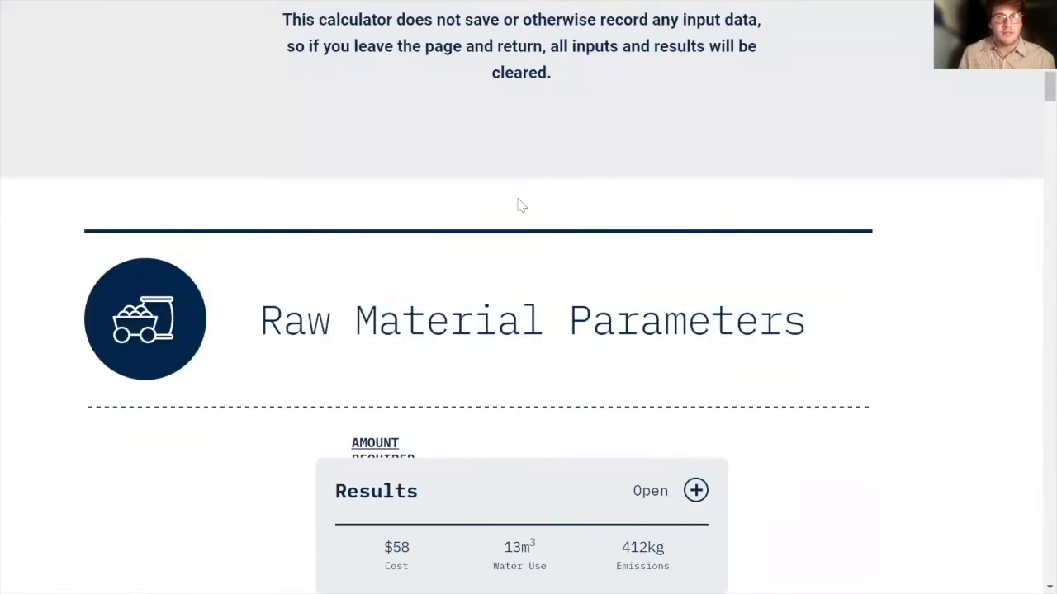
scroll(520, 205, "down", 3)
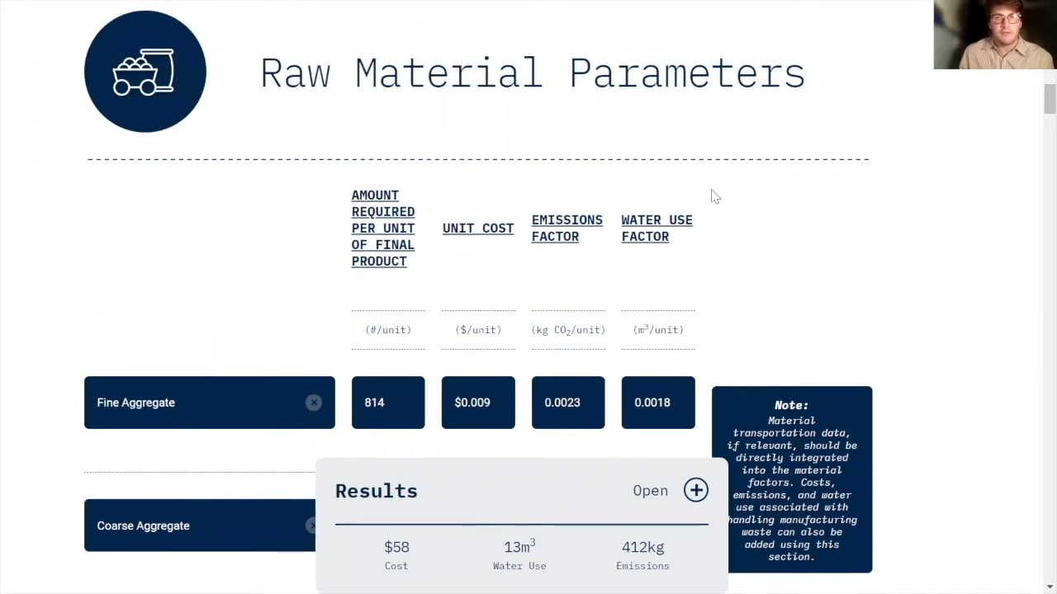
scroll(286, 206, "down", 2)
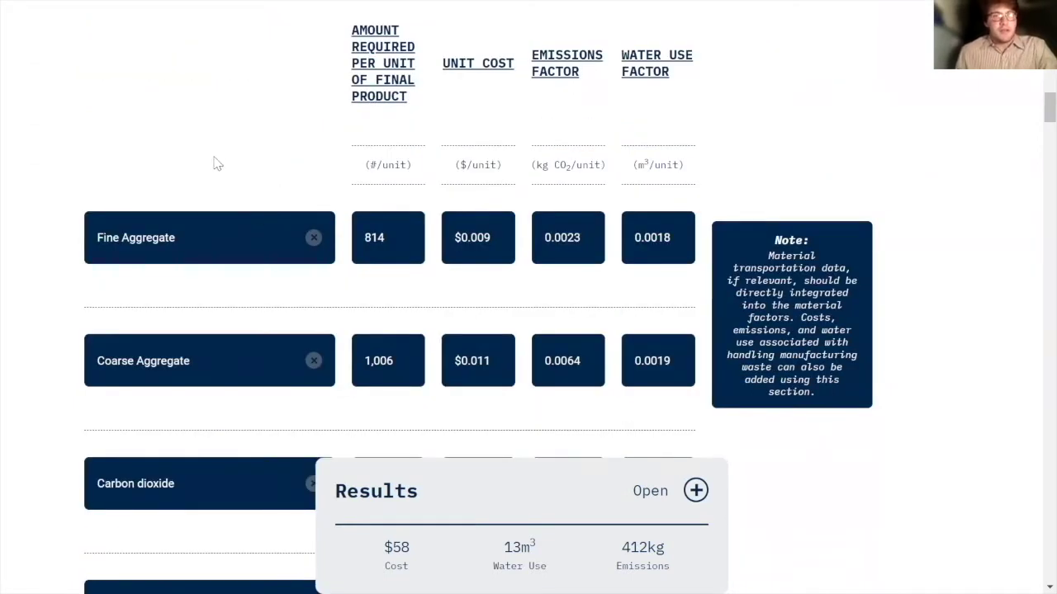
scroll(210, 223, "down", 6)
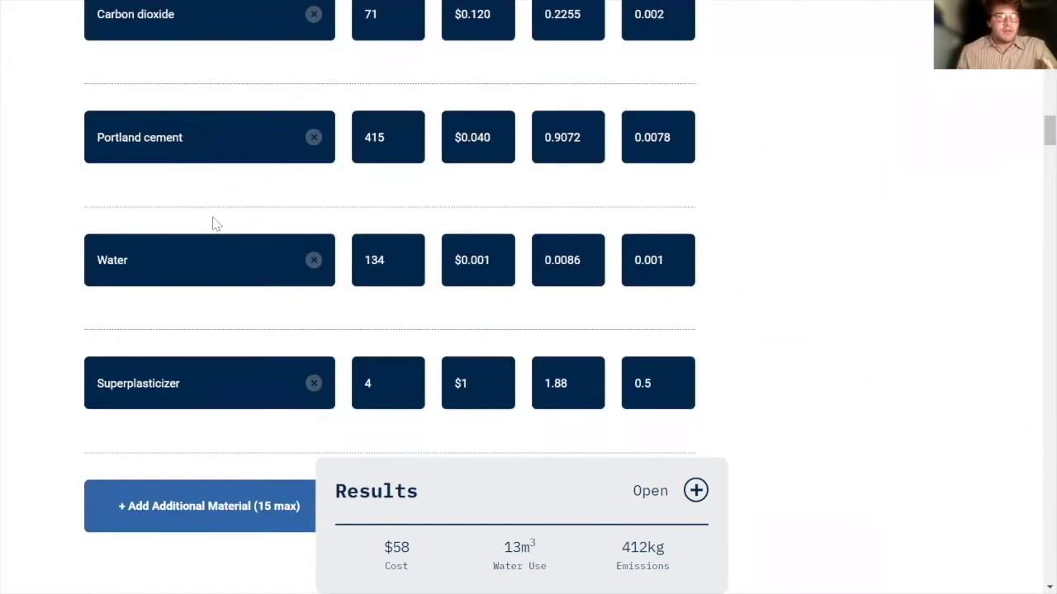
scroll(216, 351, "down", 1)
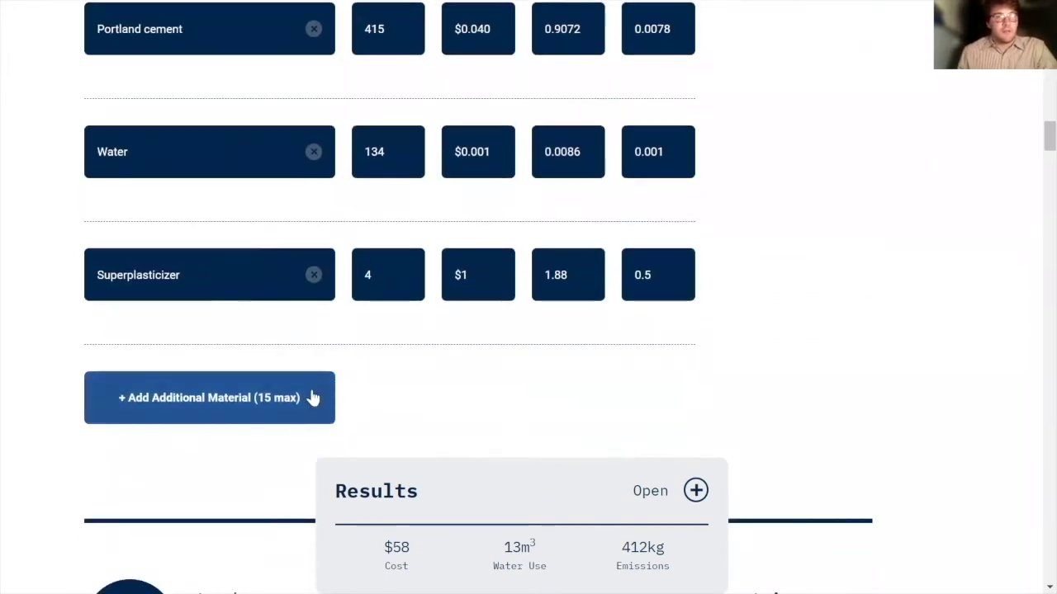
Add an empty Material G row to the materials list, then remove it again
left_click(202, 395)
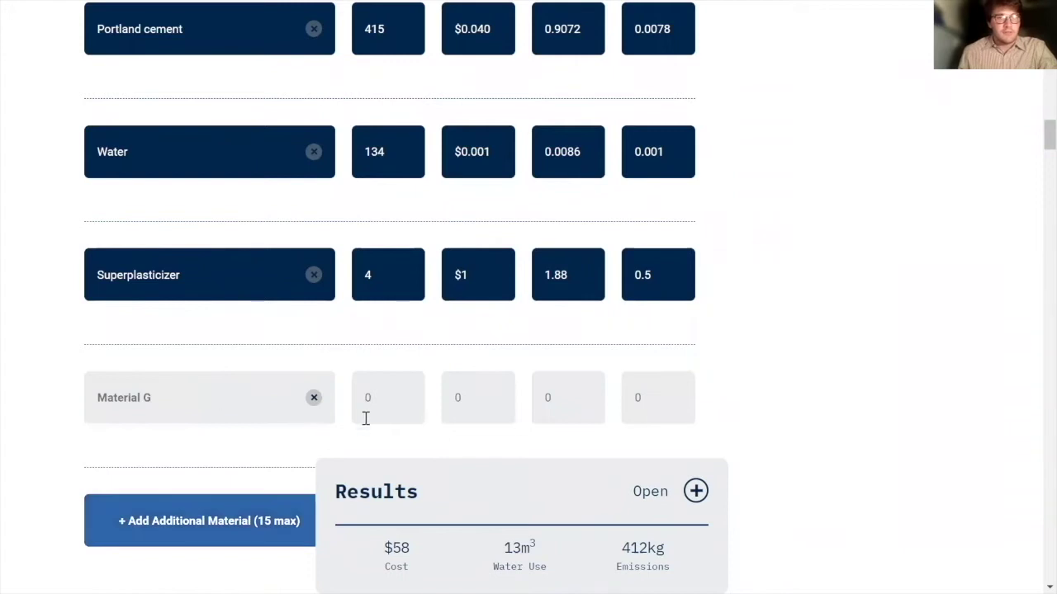
scroll(648, 380, "down", 1)
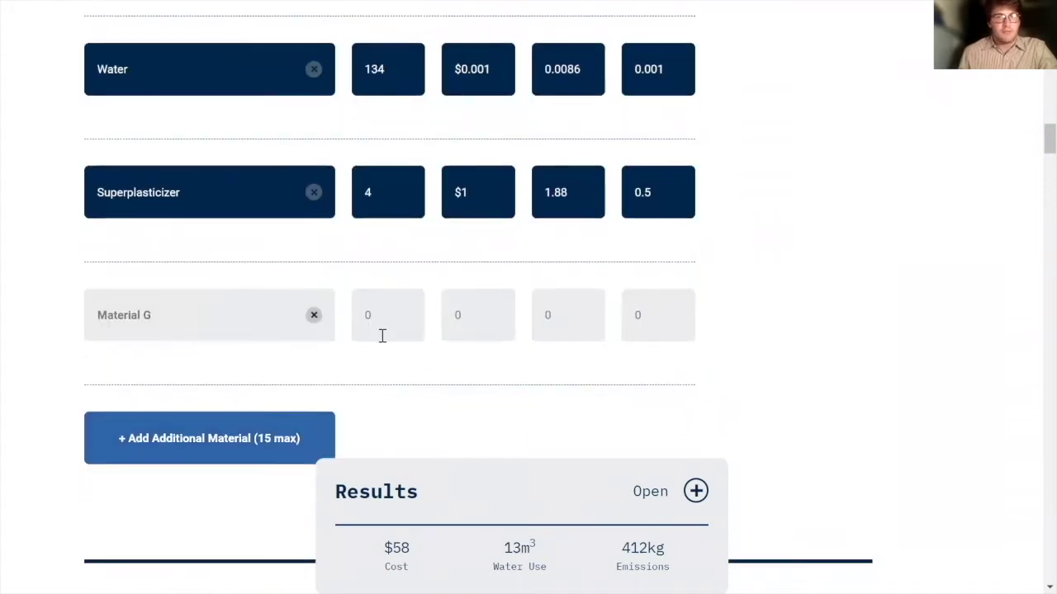
left_click(314, 315)
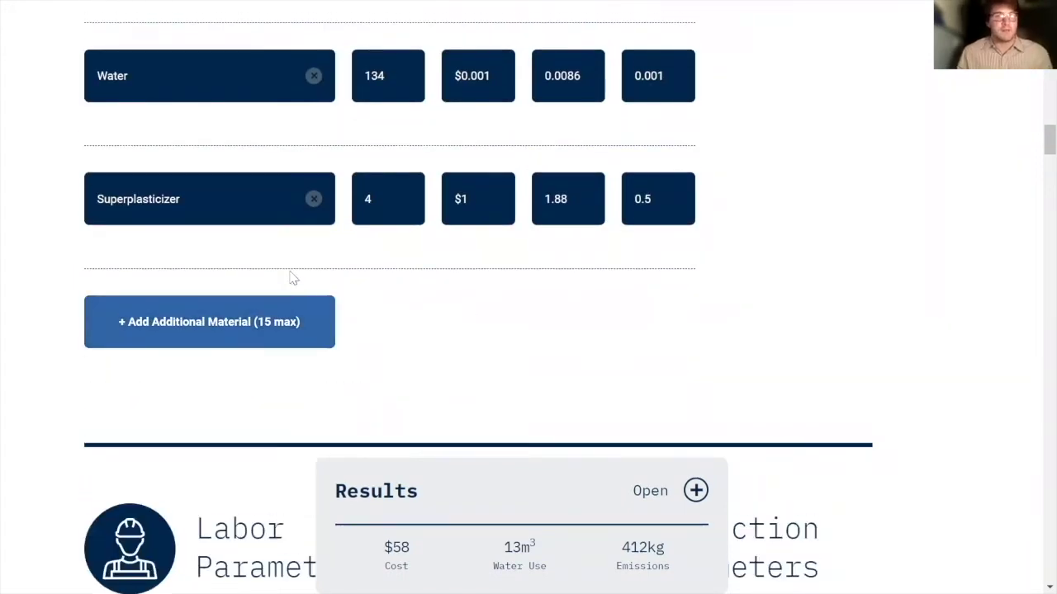
Scroll back and forth to recheck the labor and production input values
scroll(294, 276, "up", 7)
scroll(262, 292, "up", 1)
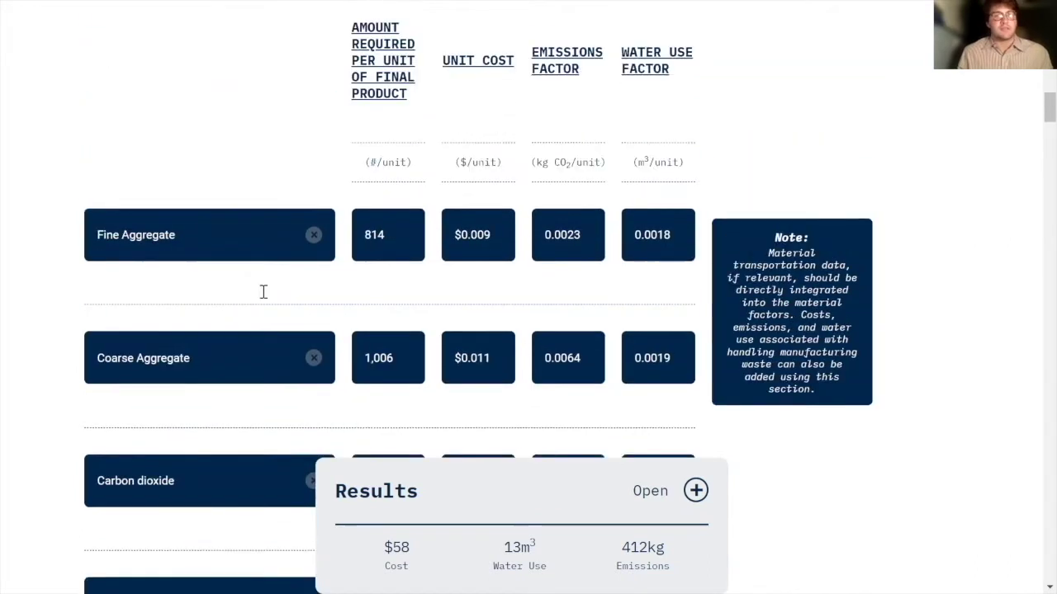
scroll(281, 229, "down", 1)
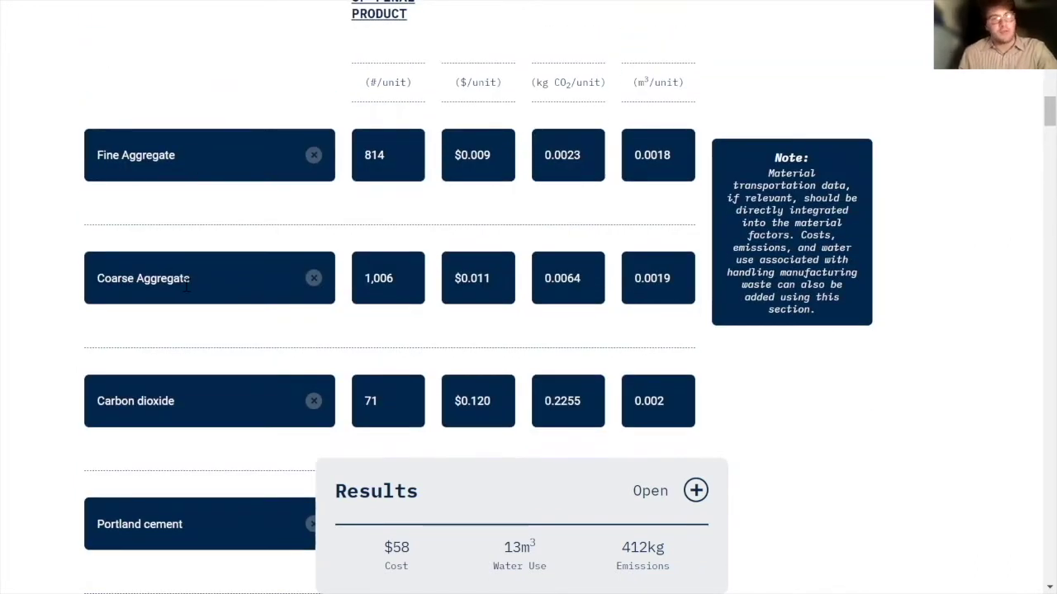
scroll(198, 281, "down", 2)
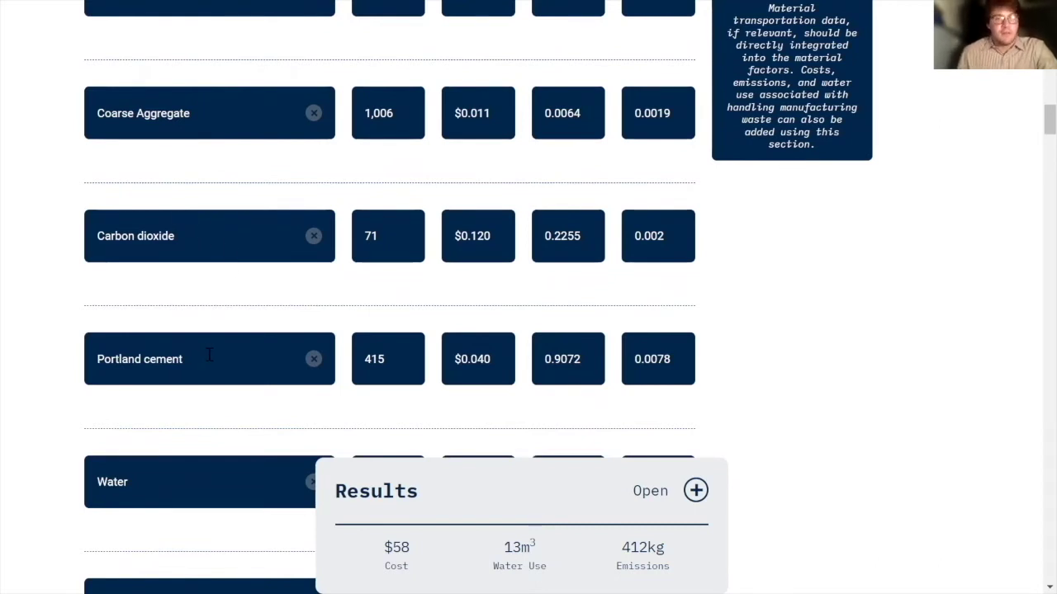
scroll(209, 355, "down", 2)
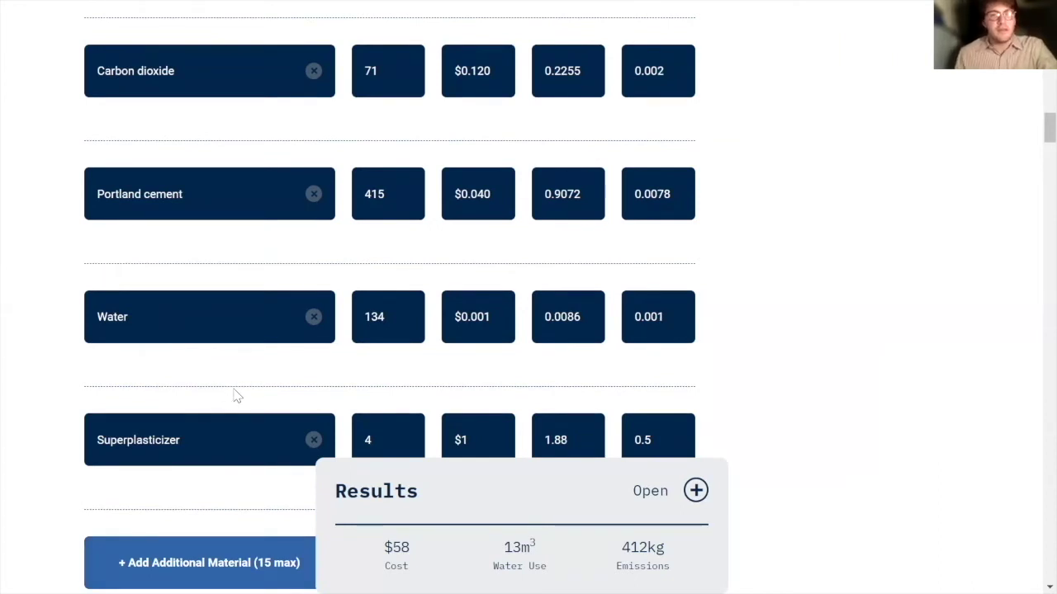
scroll(768, 347, "up", 5)
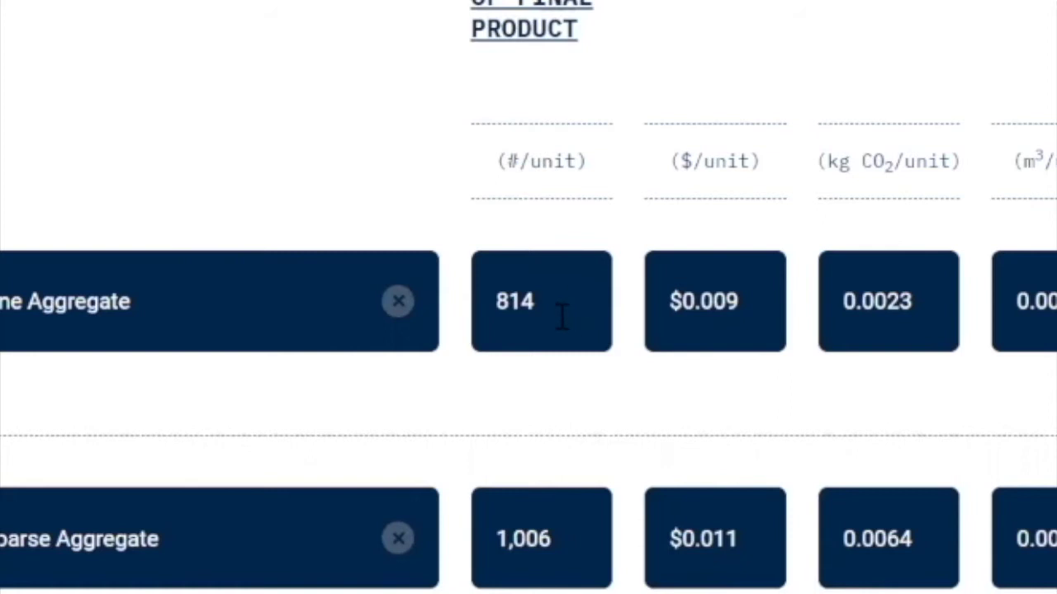
scroll(561, 313, "down", 2)
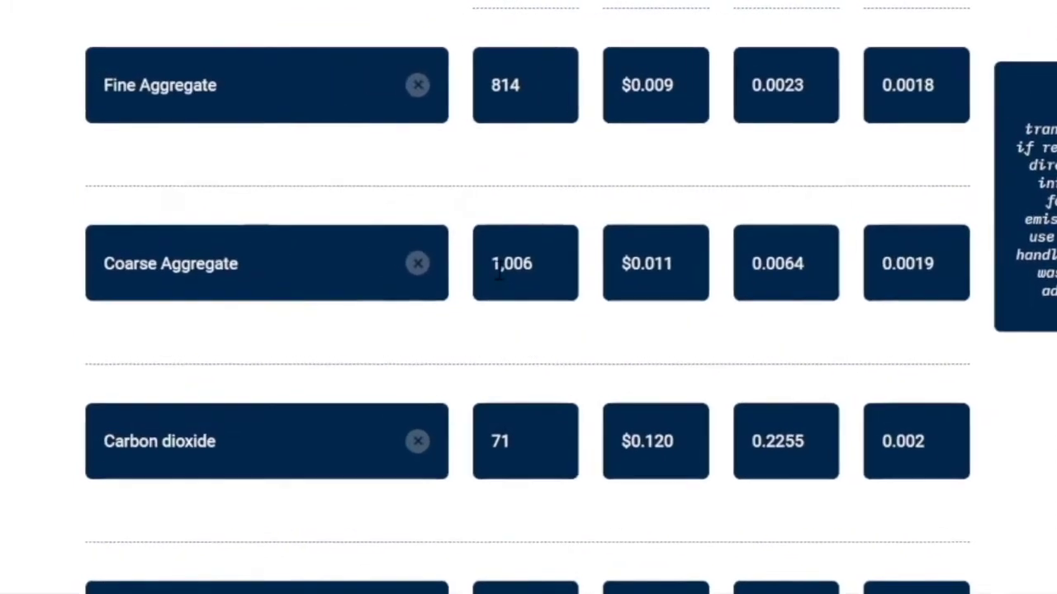
scroll(570, 273, "down", 3)
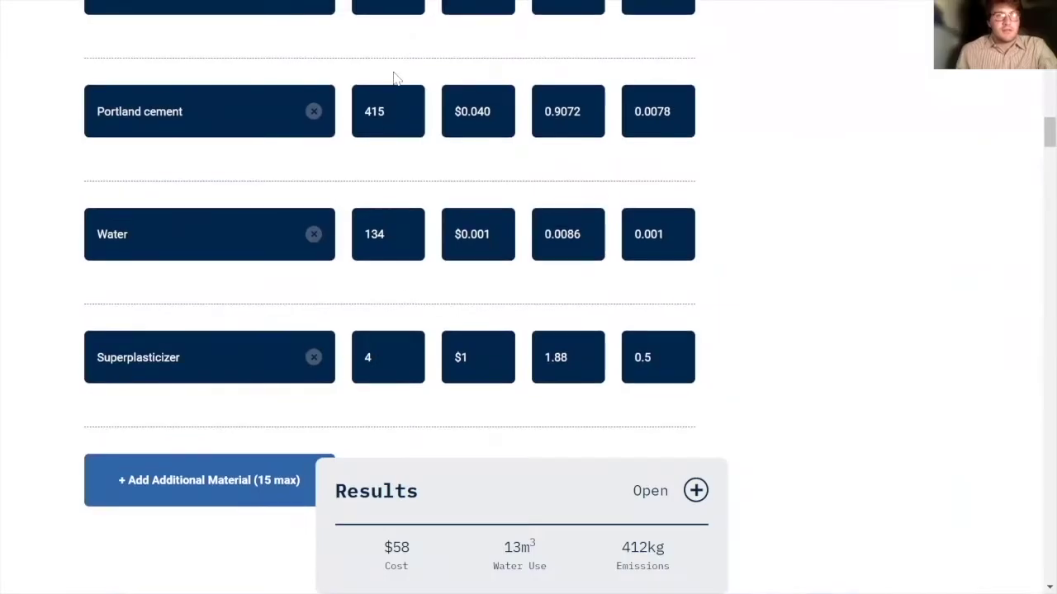
scroll(404, 289, "up", 2)
scroll(404, 289, "up", 4)
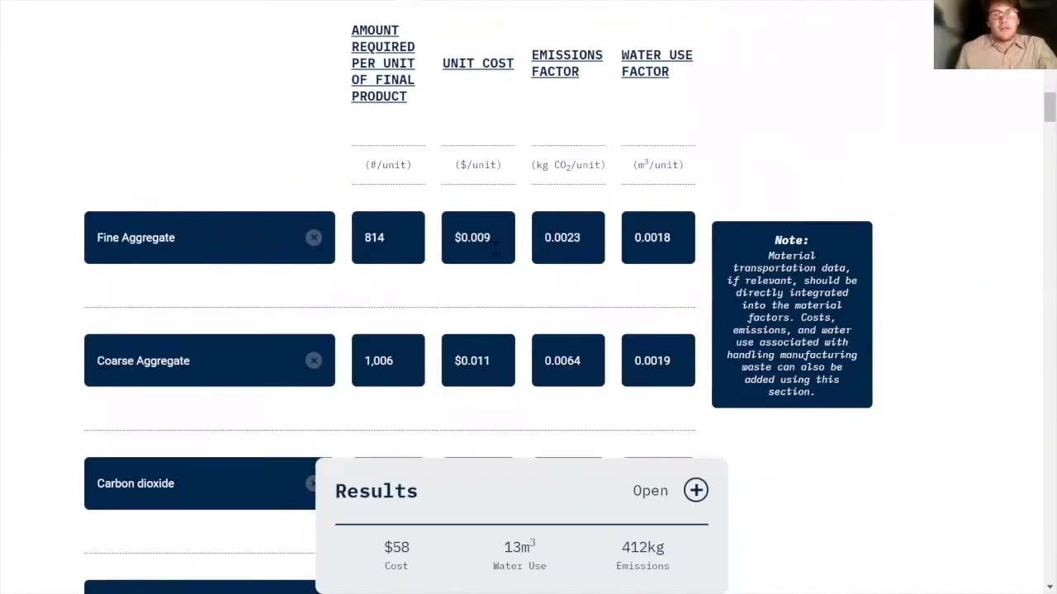
scroll(495, 248, "down", 3)
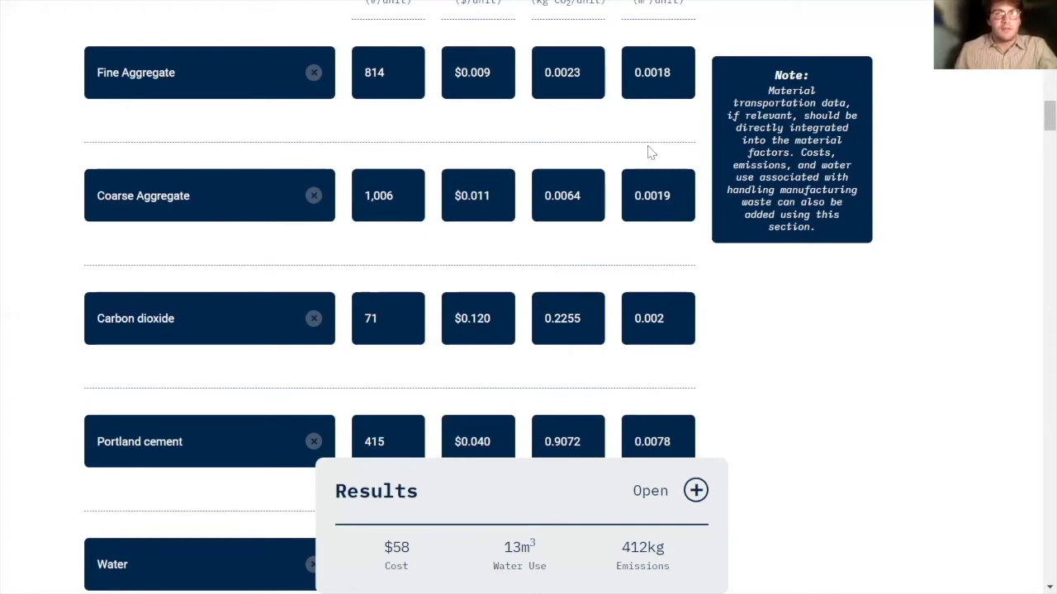
scroll(649, 151, "up", 1)
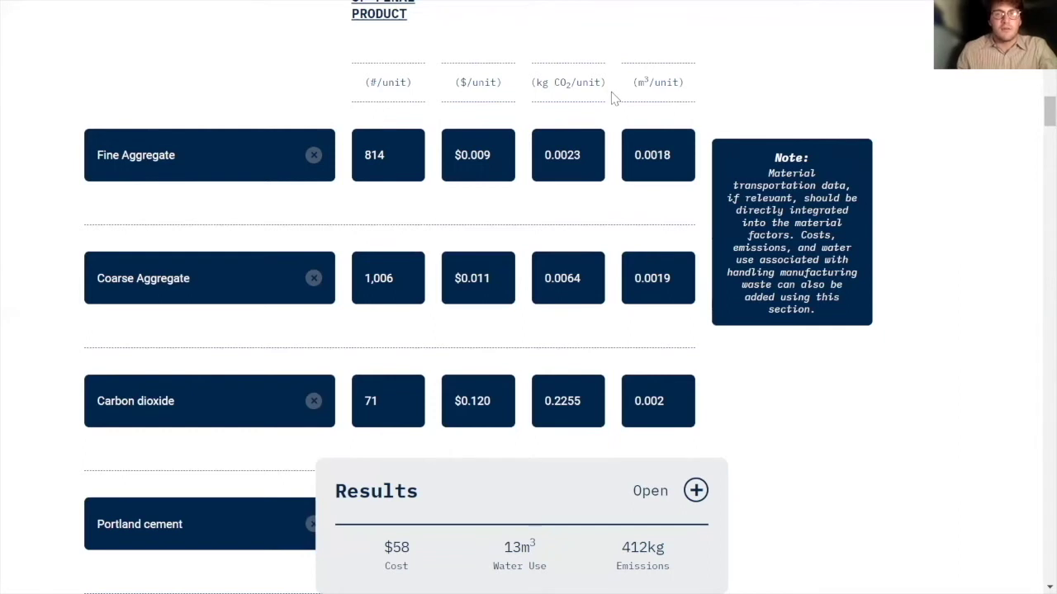
scroll(611, 96, "down", 3)
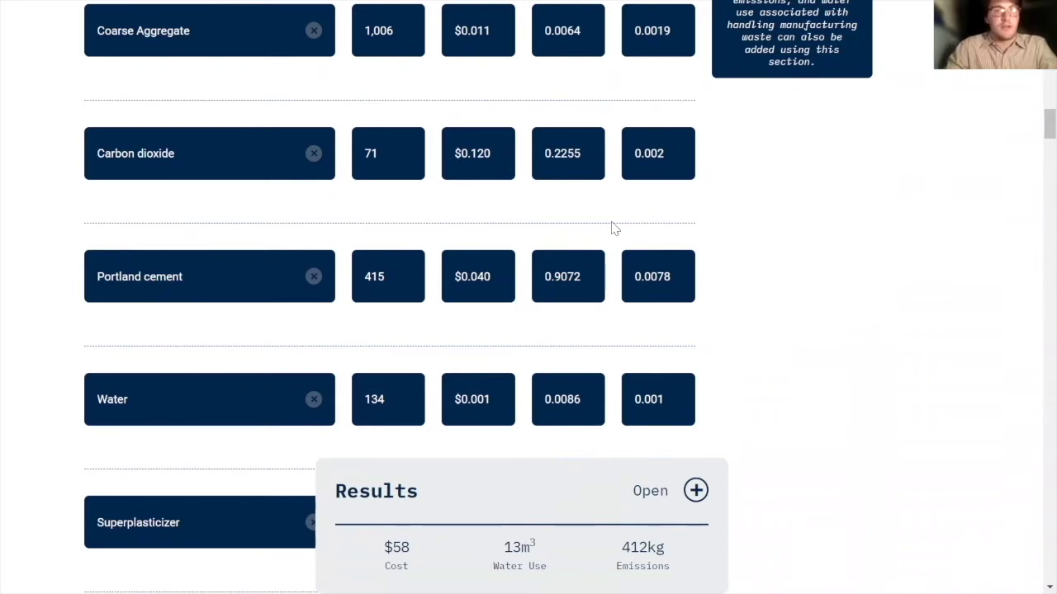
scroll(613, 227, "down", 2)
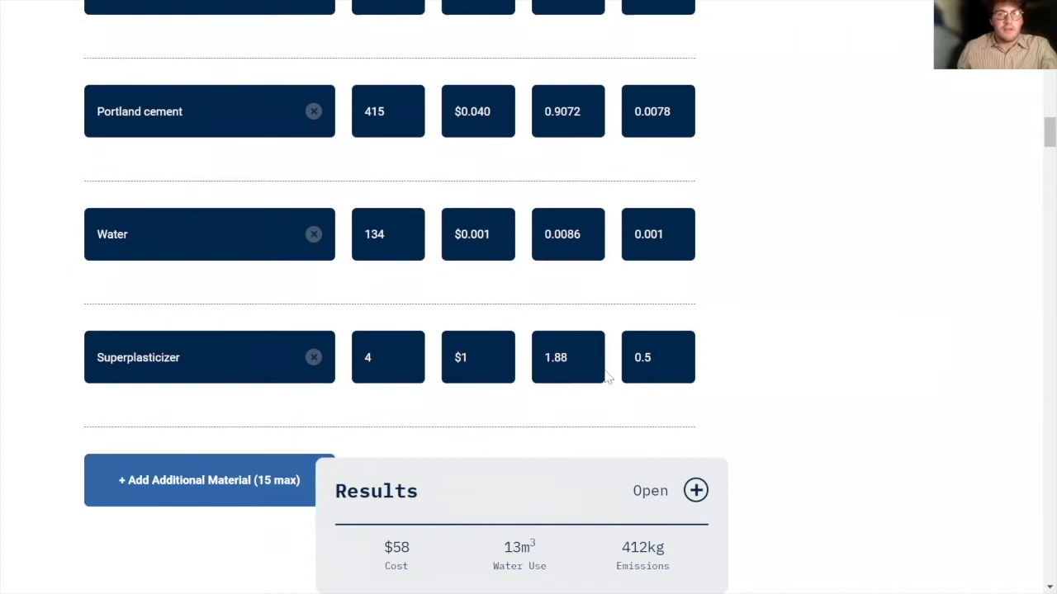
scroll(599, 177, "up", 6)
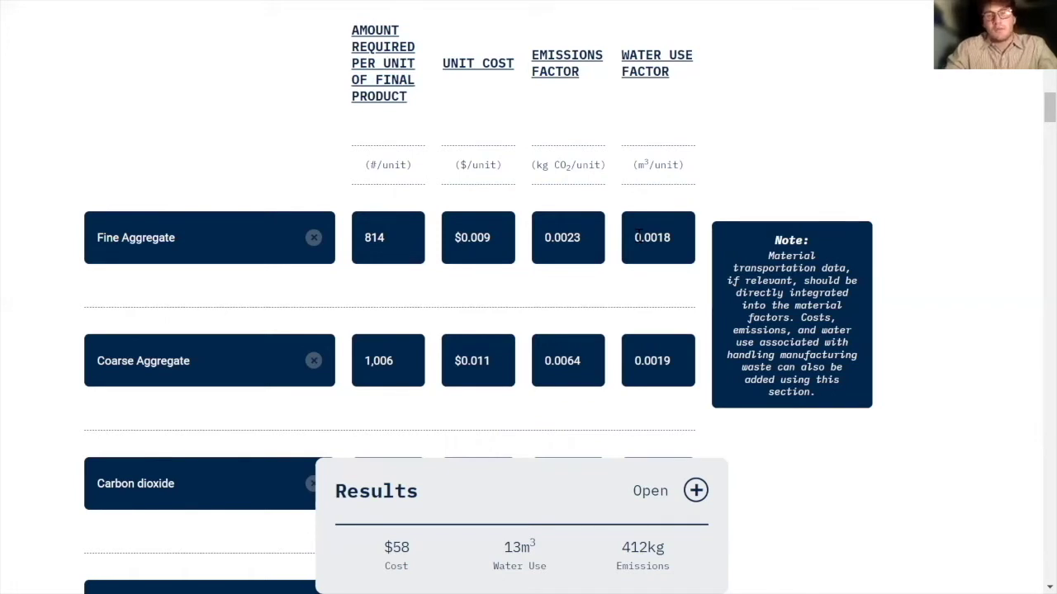
Scroll down to the Machine Parameters table: Bulldozer, 2 units, $67,000, 85,333 L/year fuel oil
scroll(632, 241, "down", 5)
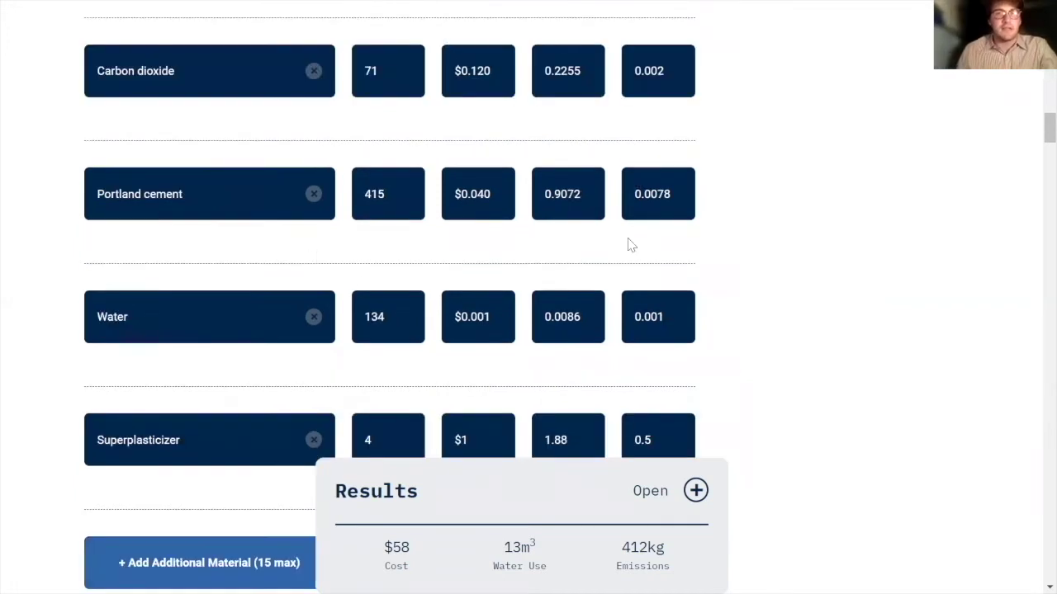
scroll(537, 170, "up", 5)
scroll(549, 194, "down", 6)
scroll(554, 201, "down", 4)
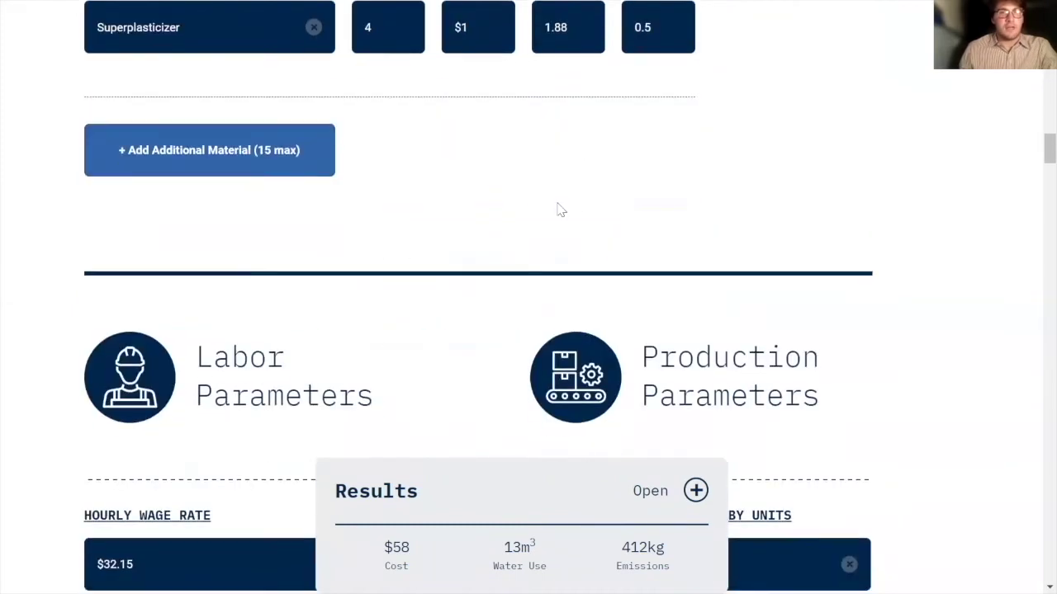
scroll(587, 201, "down", 2)
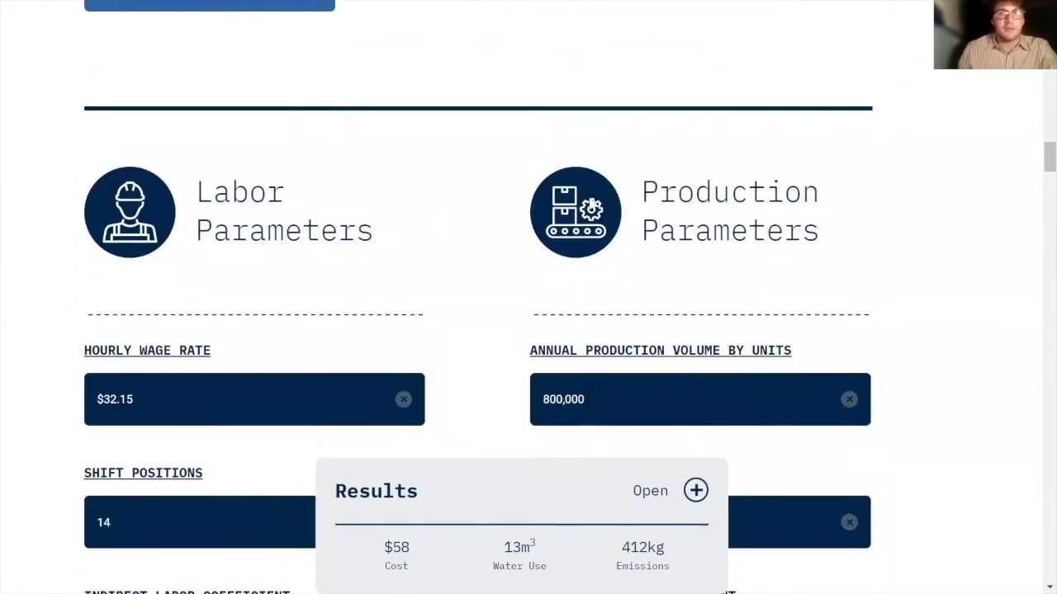
scroll(582, 274, "down", 1)
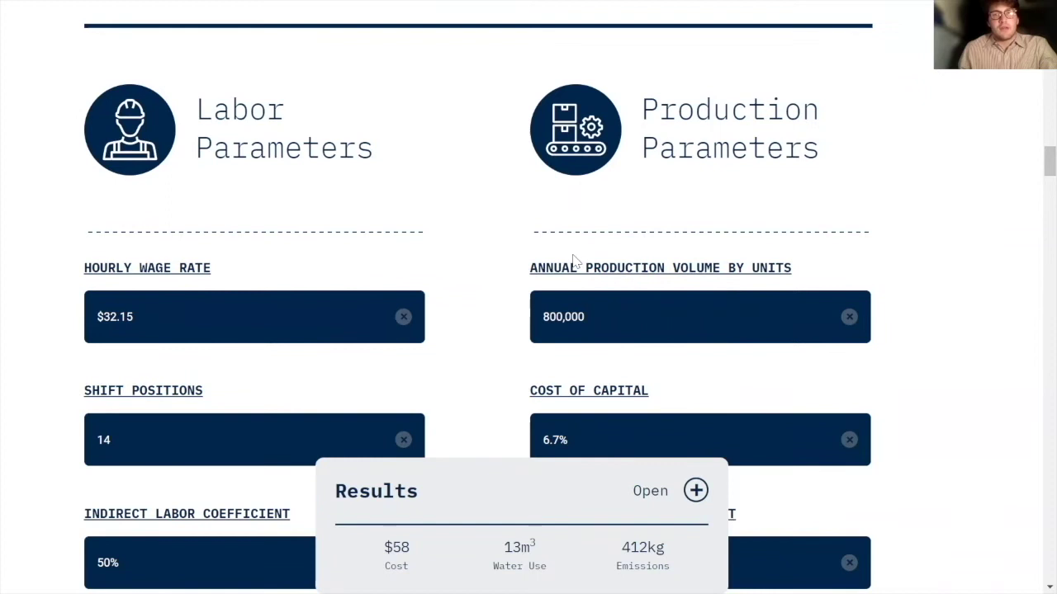
scroll(575, 264, "up", 6)
scroll(612, 285, "down", 3)
scroll(617, 291, "down", 3)
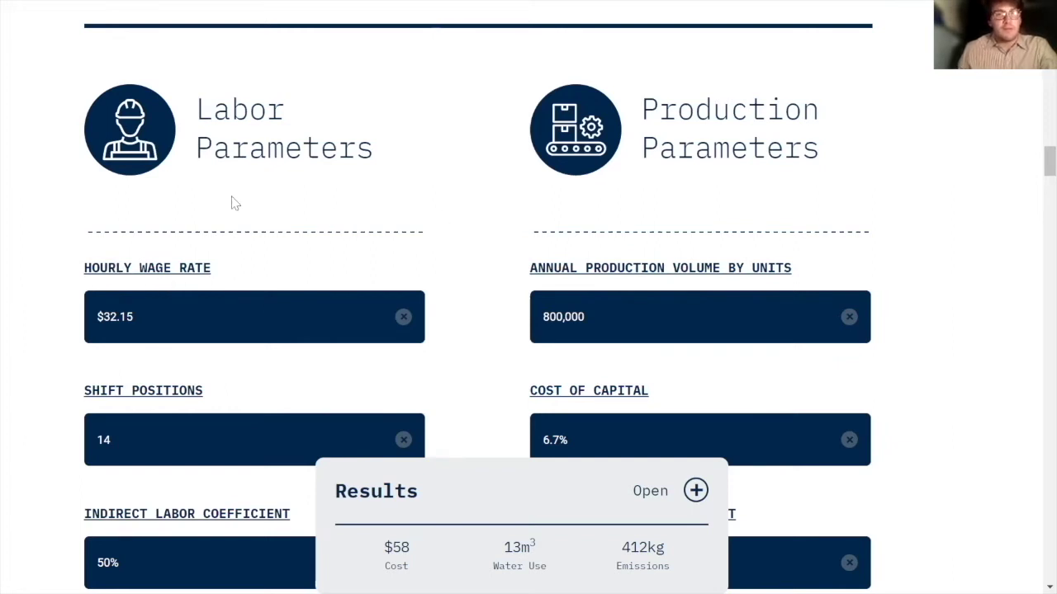
scroll(256, 248, "down", 1)
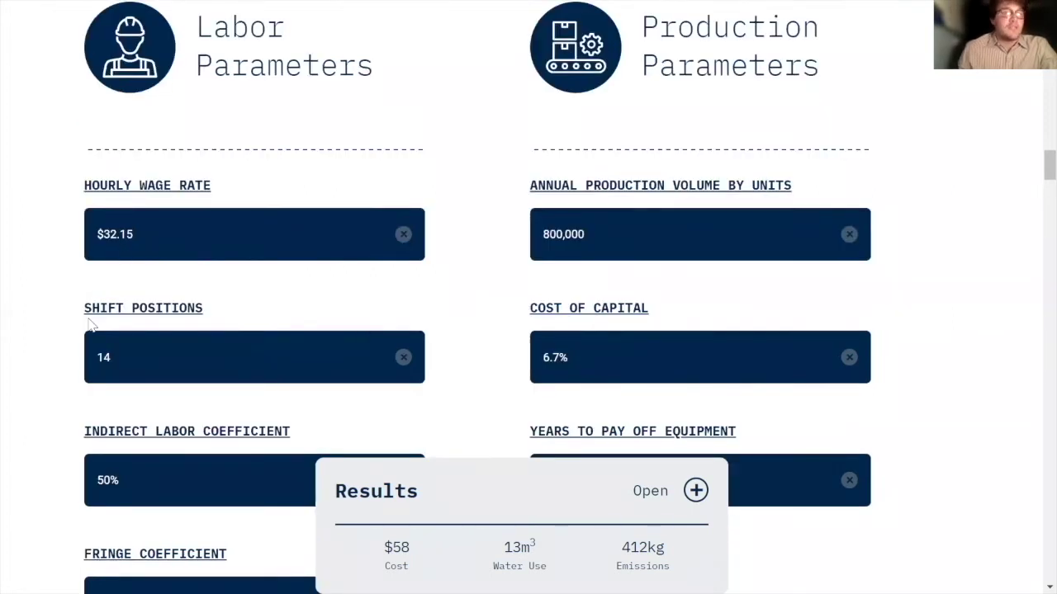
scroll(321, 288, "down", 2)
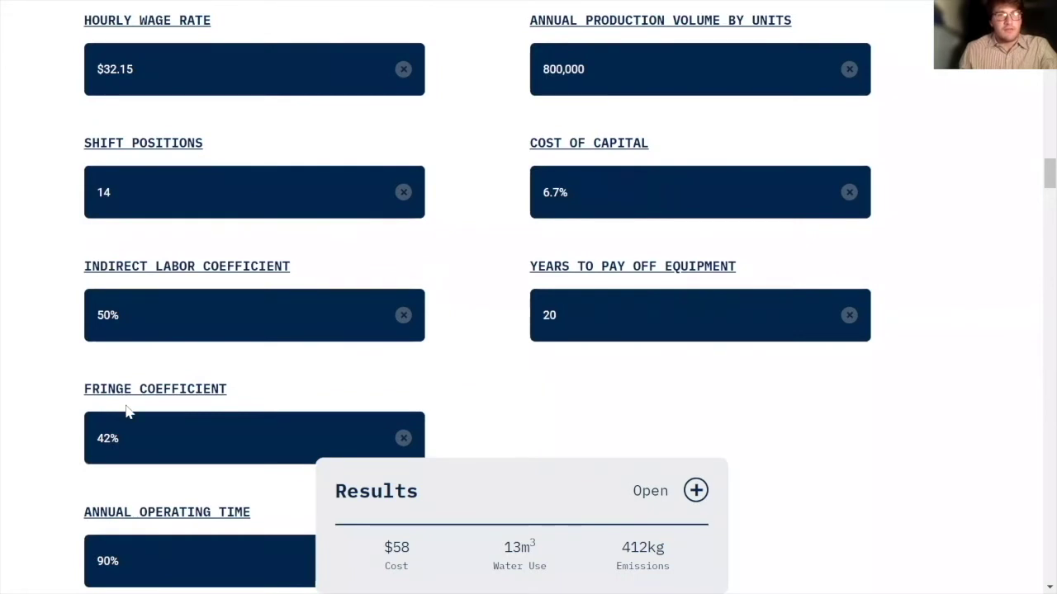
scroll(278, 217, "down", 2)
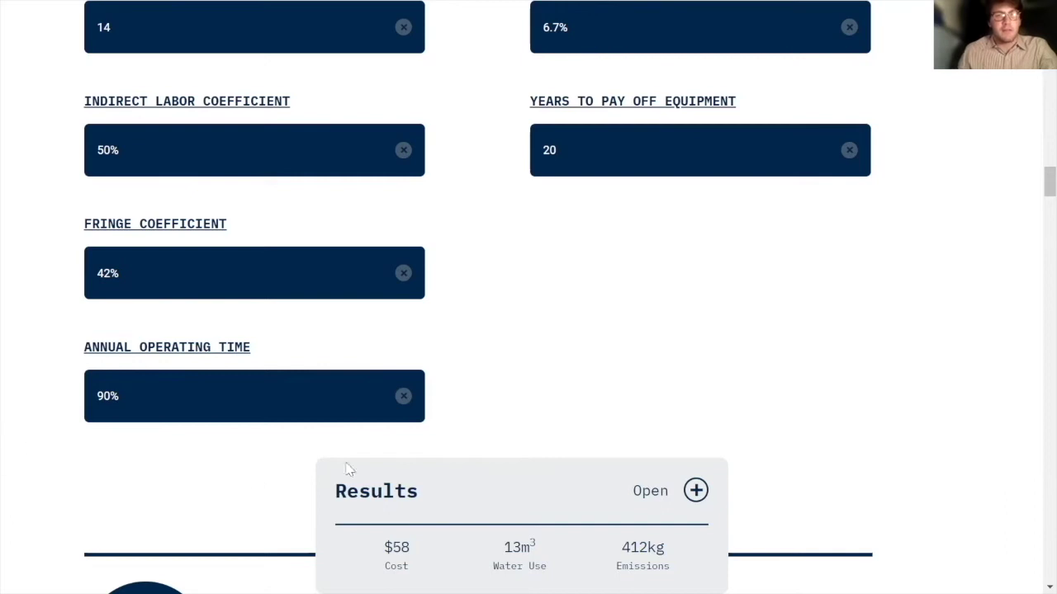
scroll(532, 134, "up", 4)
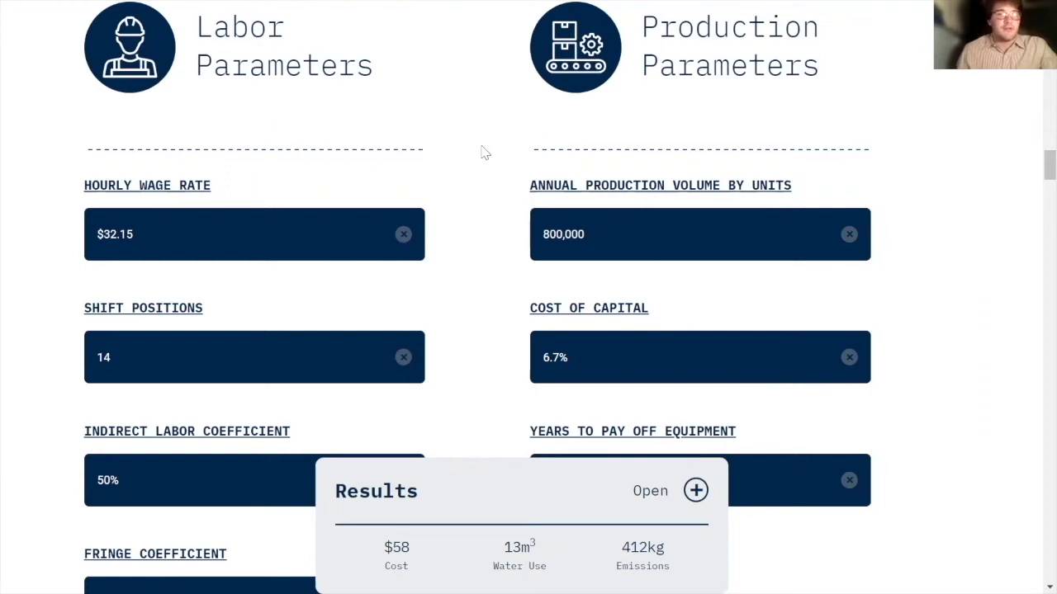
scroll(473, 135, "down", 3)
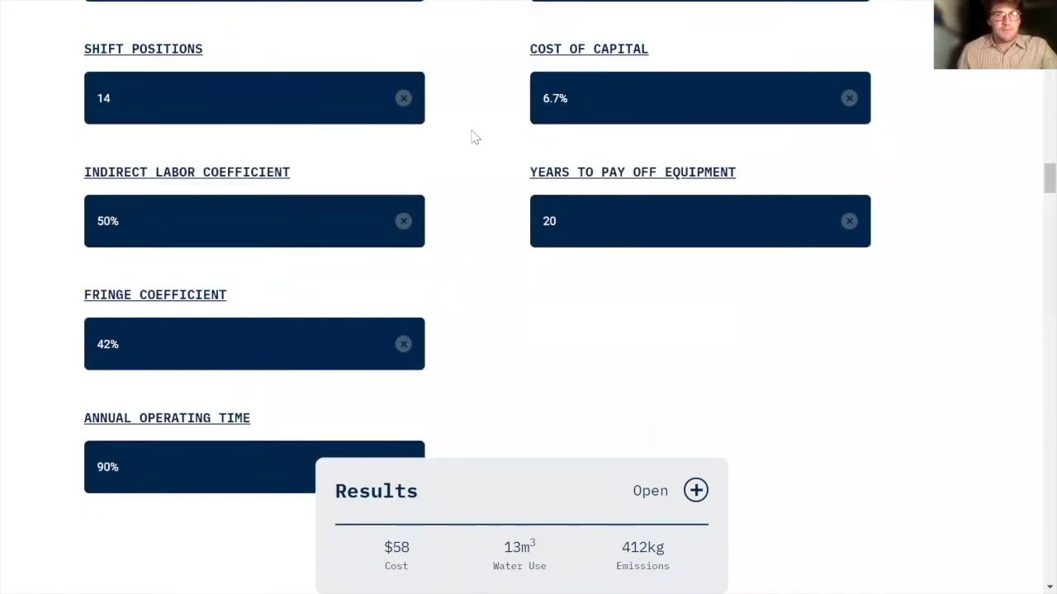
scroll(471, 135, "up", 1)
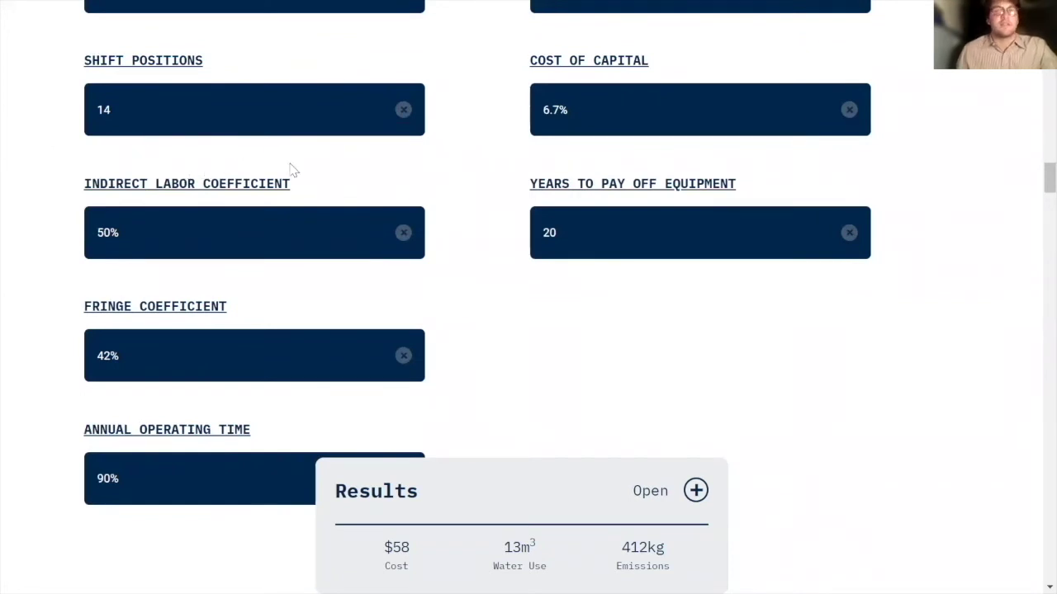
scroll(479, 217, "down", 6)
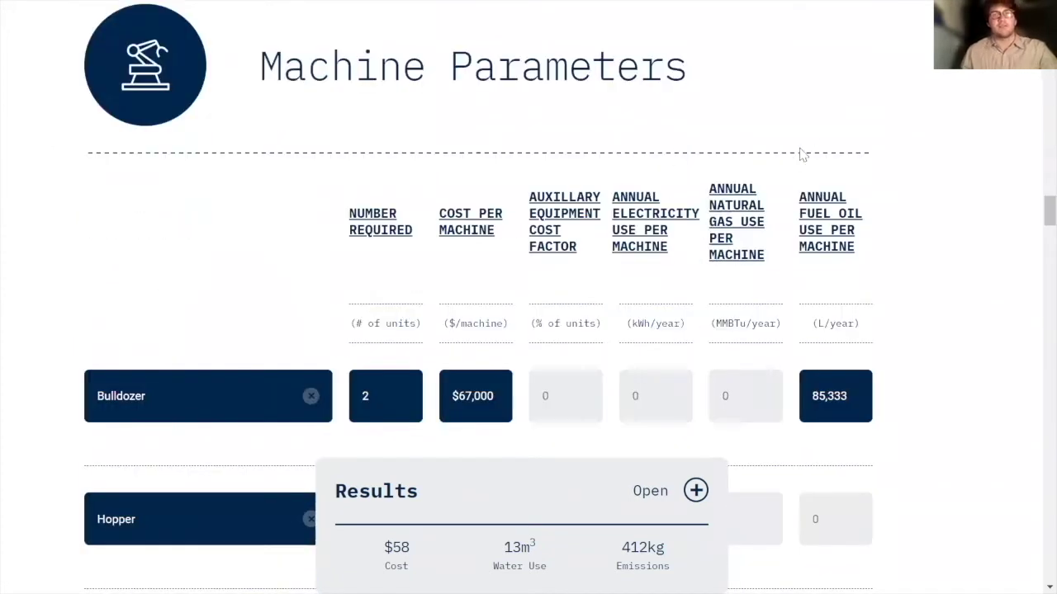
scroll(190, 241, "down", 1)
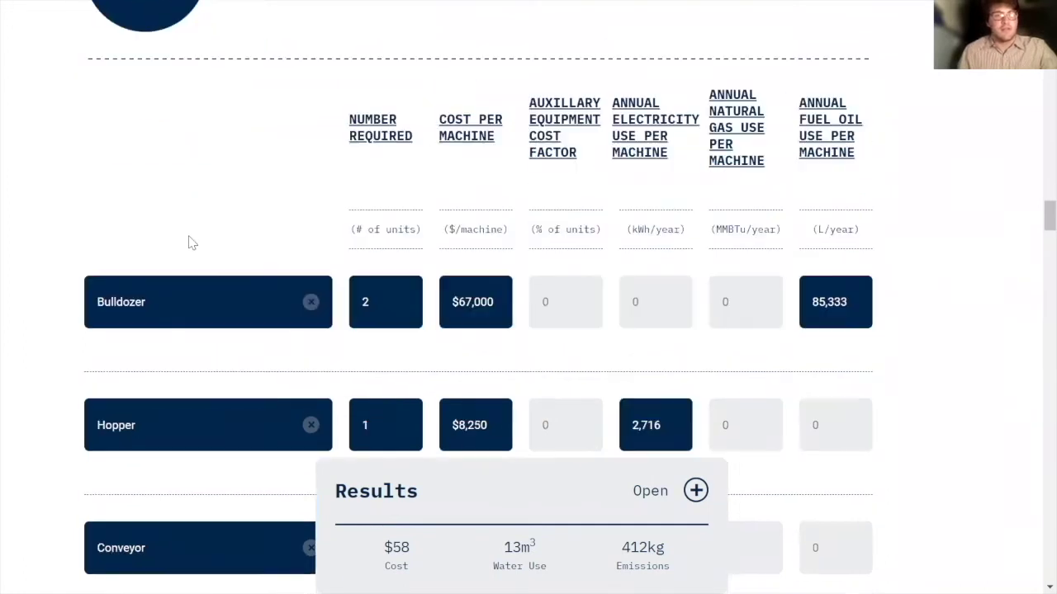
scroll(189, 240, "down", 7)
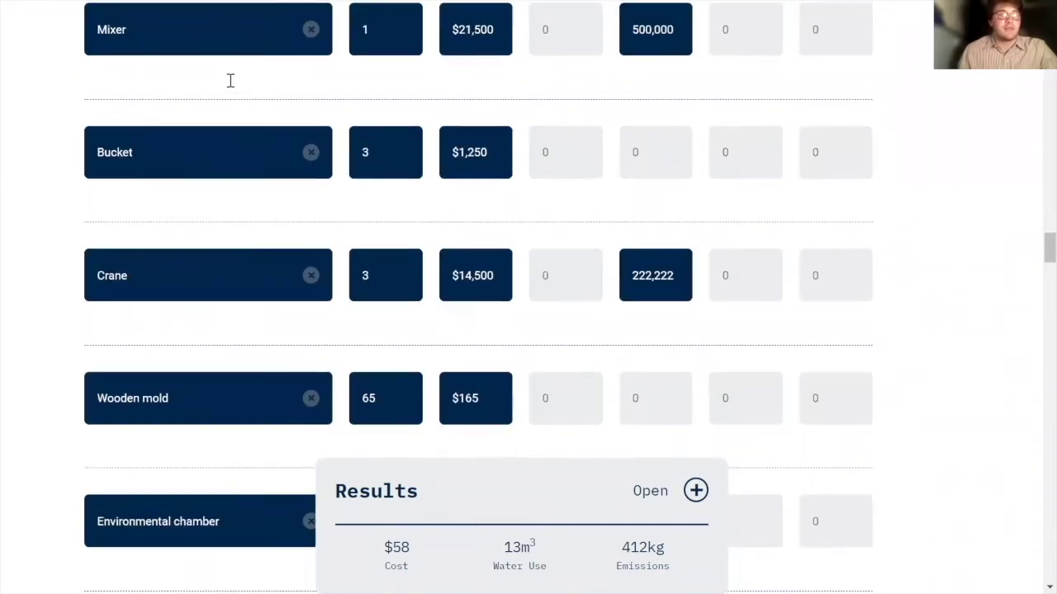
scroll(230, 83, "down", 3)
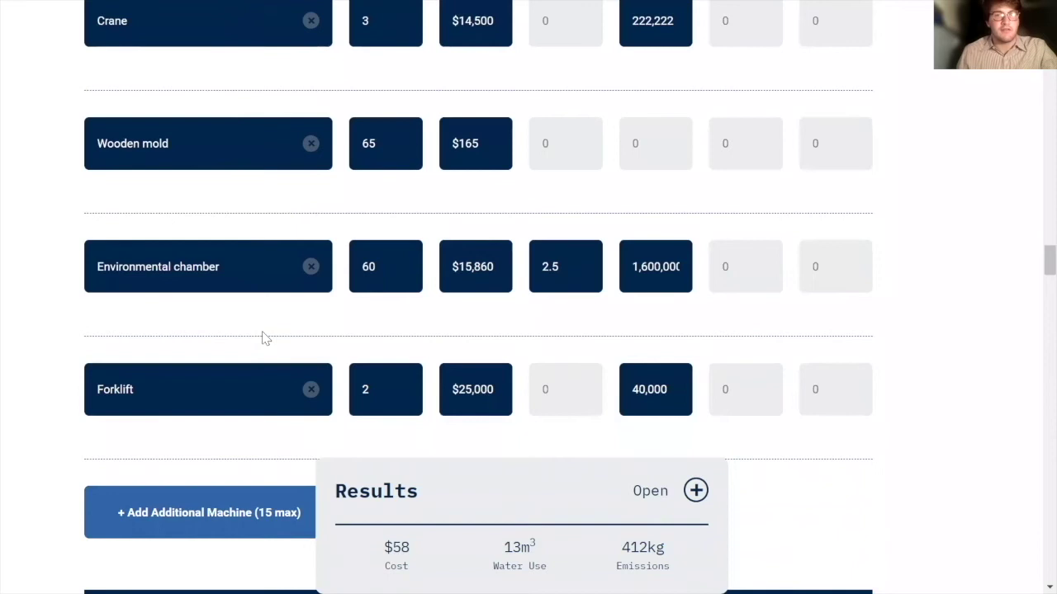
scroll(264, 336, "up", 9)
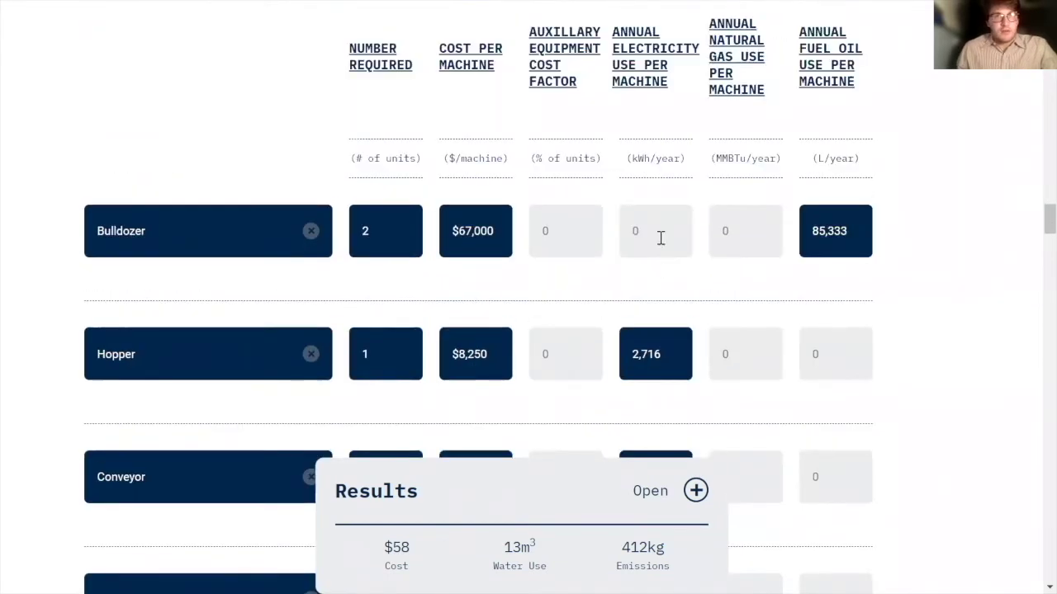
scroll(156, 207, "down", 1)
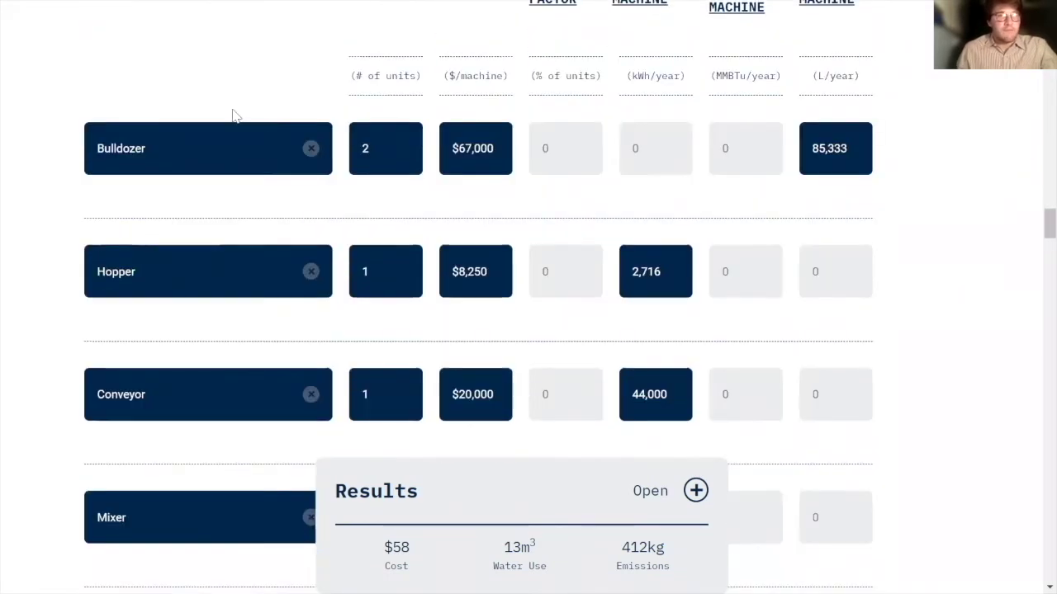
scroll(179, 295, "down", 2)
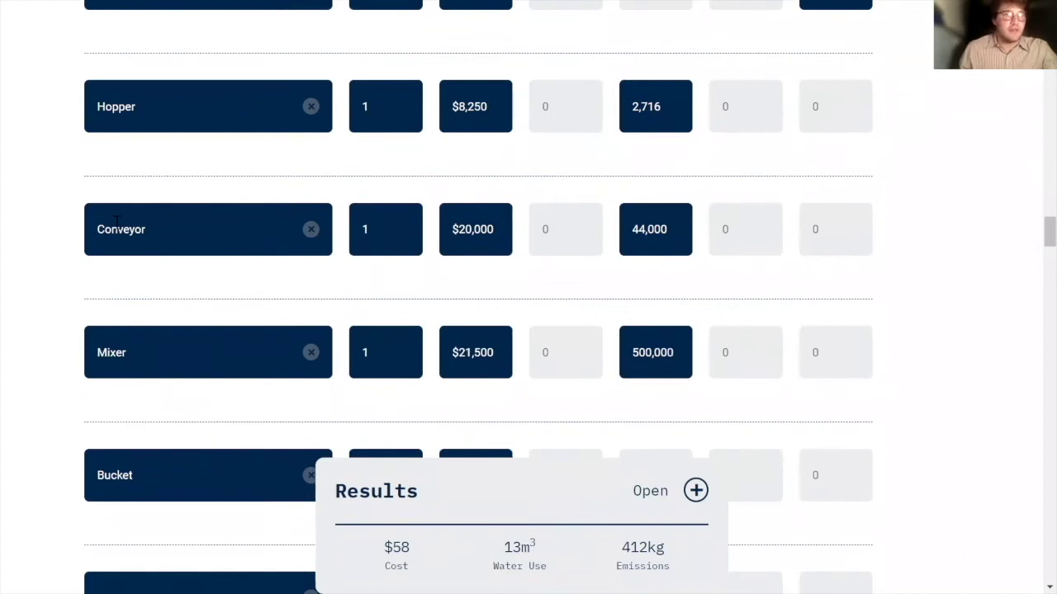
scroll(174, 278, "down", 2)
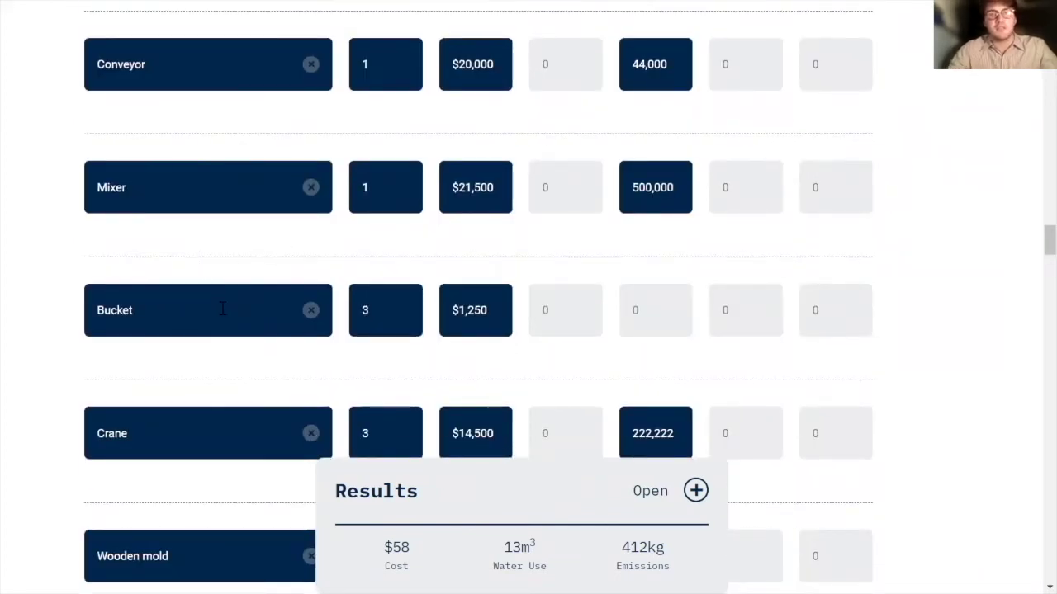
scroll(199, 264, "down", 2)
scroll(199, 264, "down", 2)
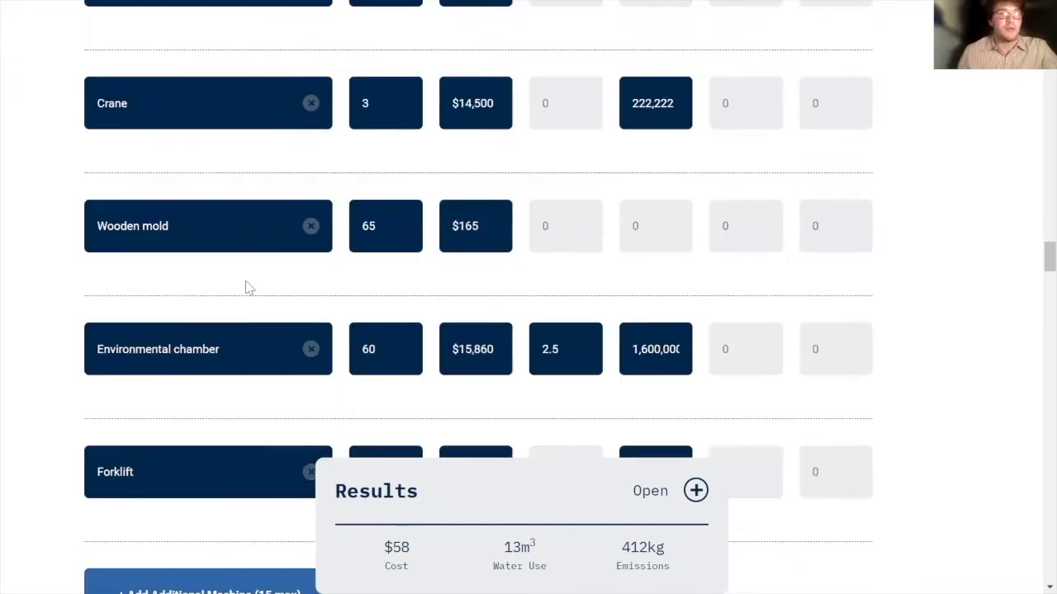
scroll(248, 289, "down", 1)
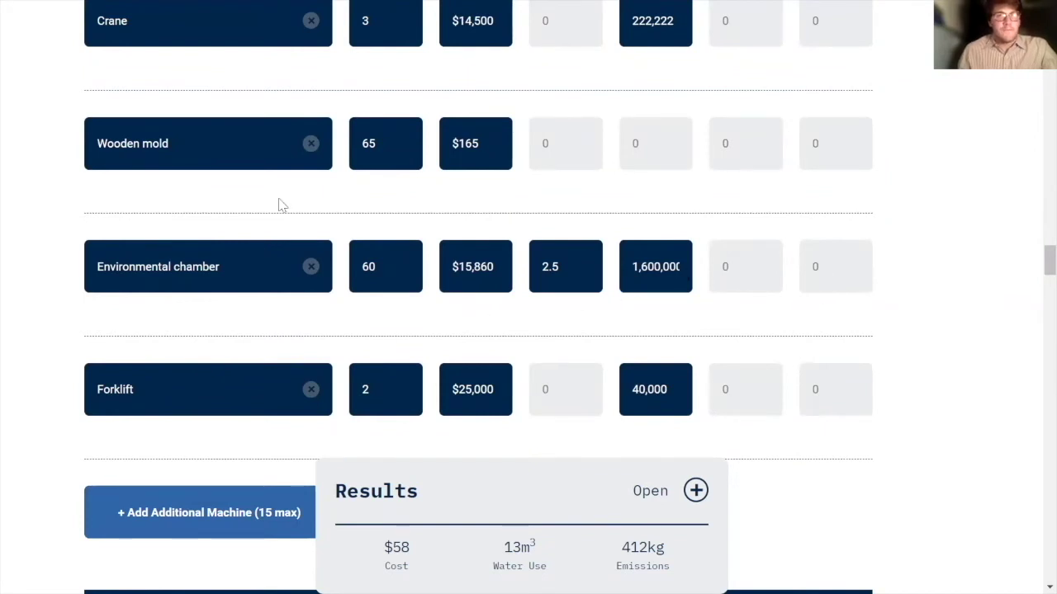
scroll(698, 363, "up", 1)
scroll(697, 363, "up", 2)
scroll(698, 363, "down", 2)
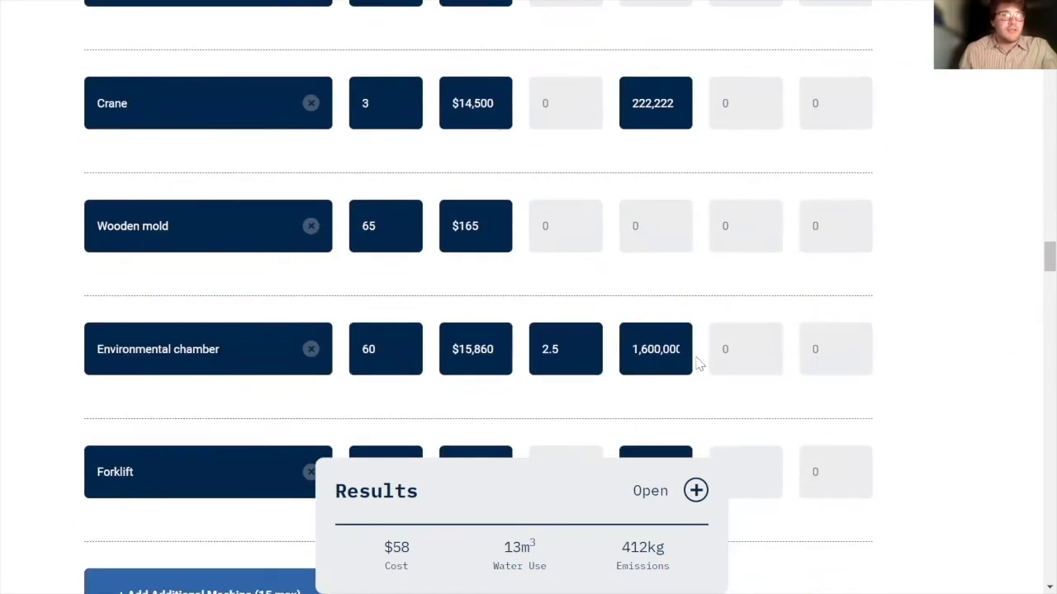
scroll(700, 367, "up", 6)
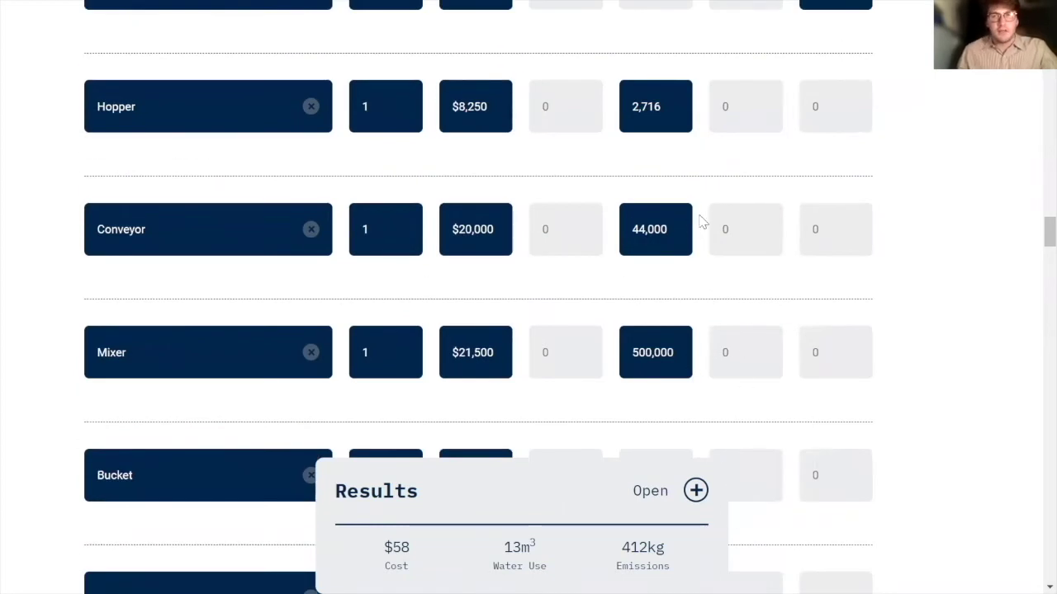
scroll(696, 248, "down", 9)
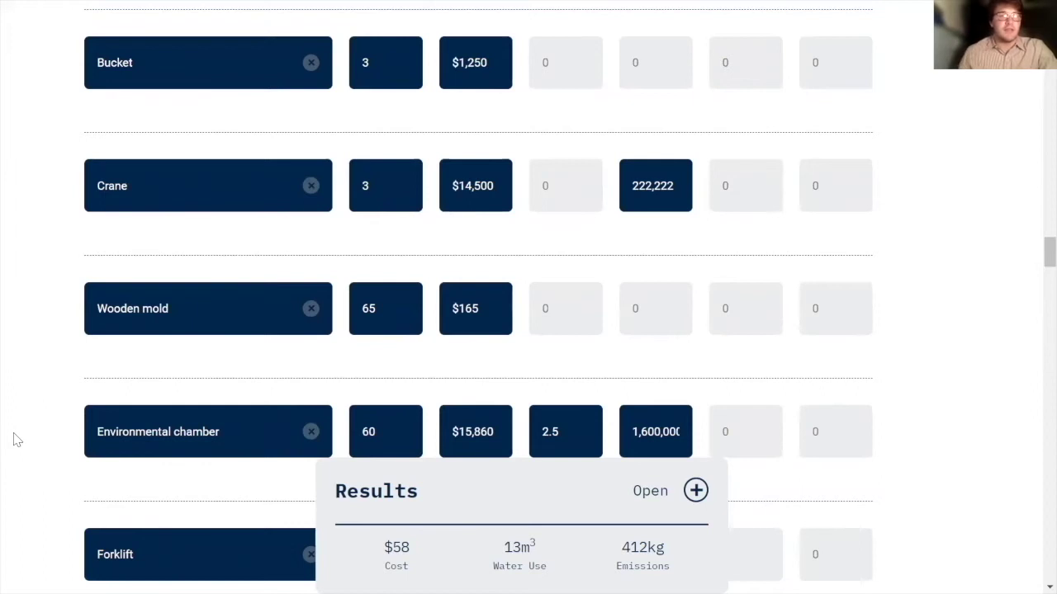
scroll(63, 338, "down", 2)
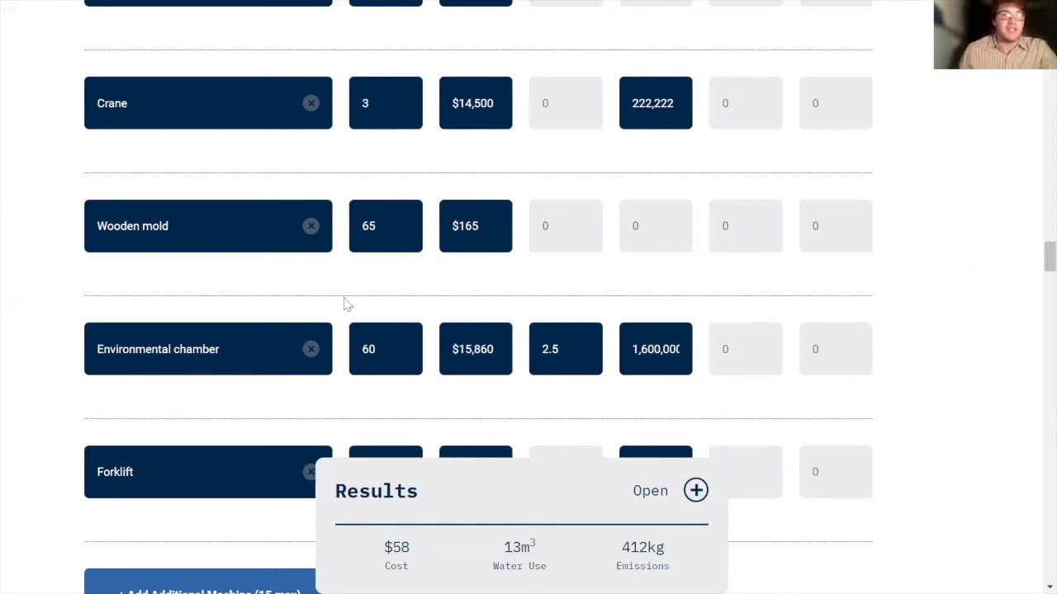
scroll(495, 388, "up", 5)
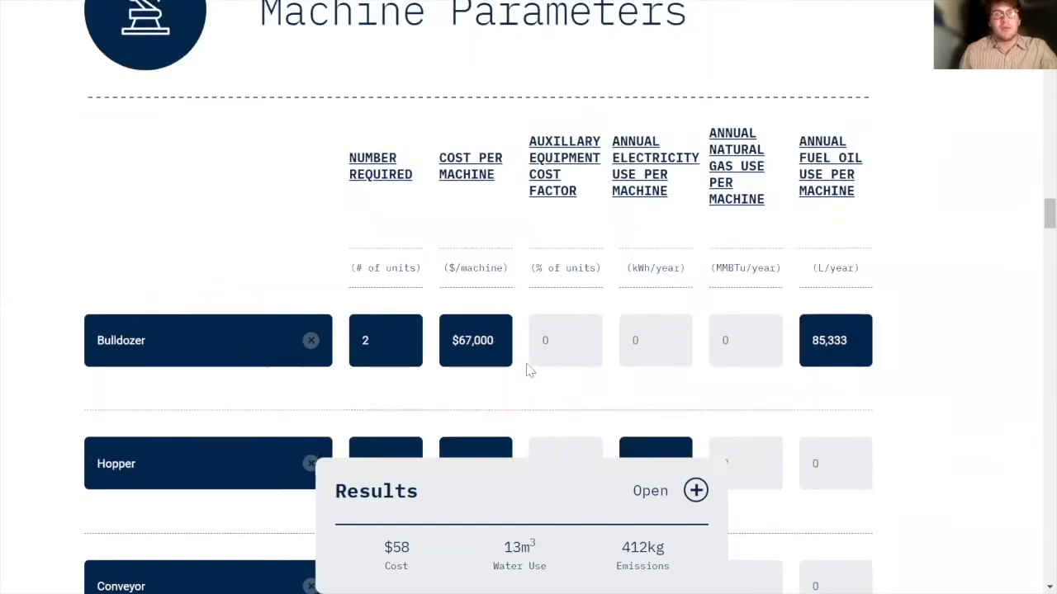
scroll(544, 371, "up", 10)
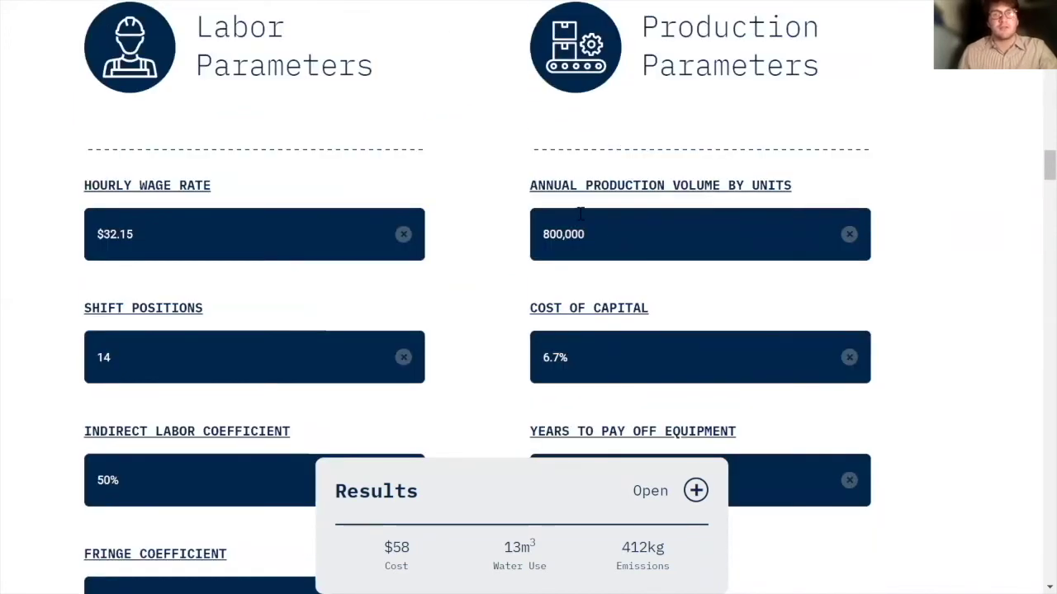
scroll(505, 288, "down", 12)
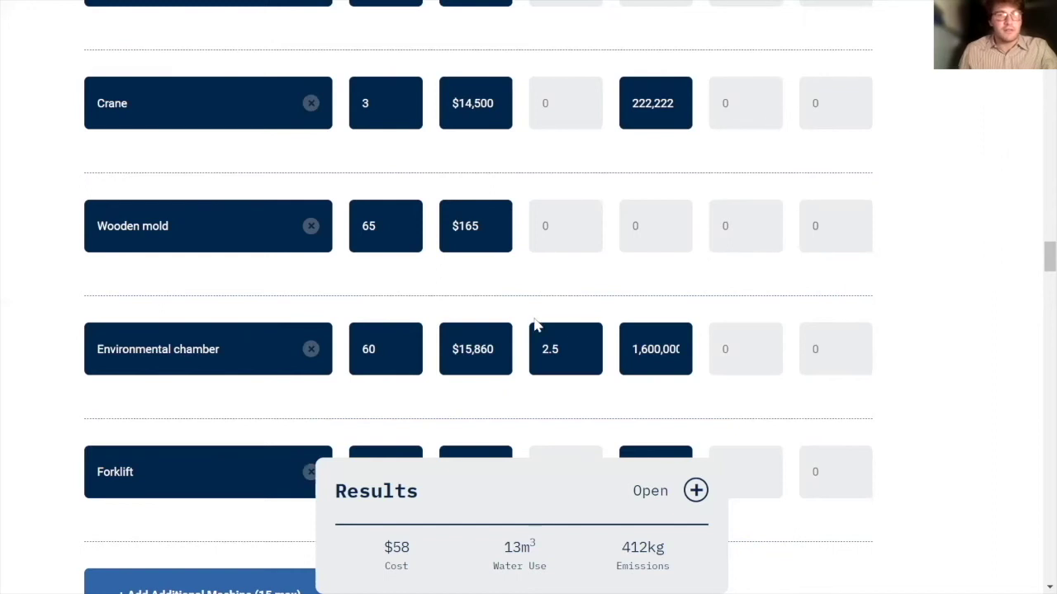
scroll(678, 157, "down", 2)
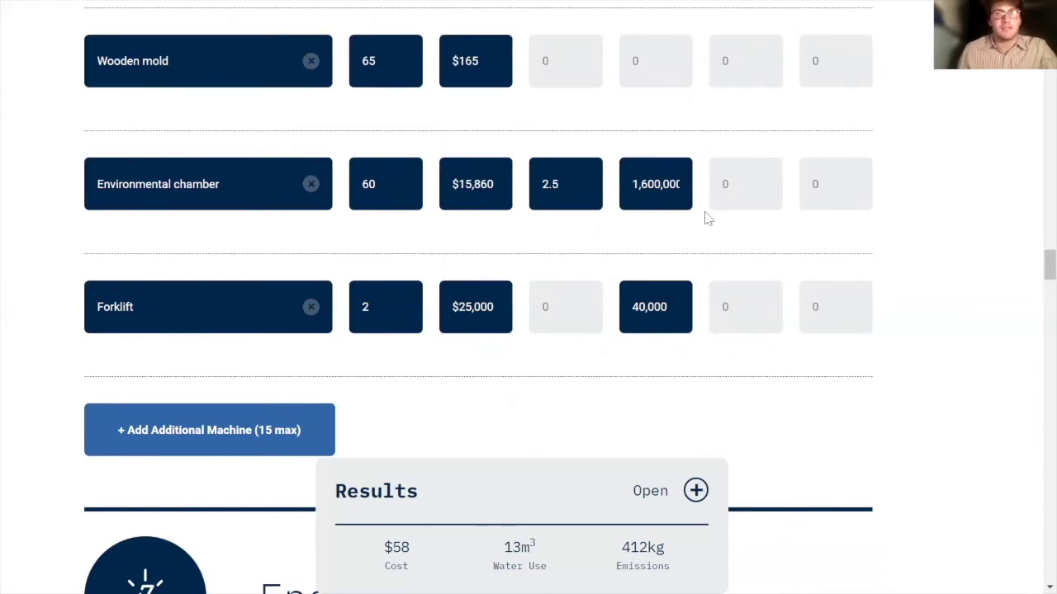
scroll(810, 279, "up", 10)
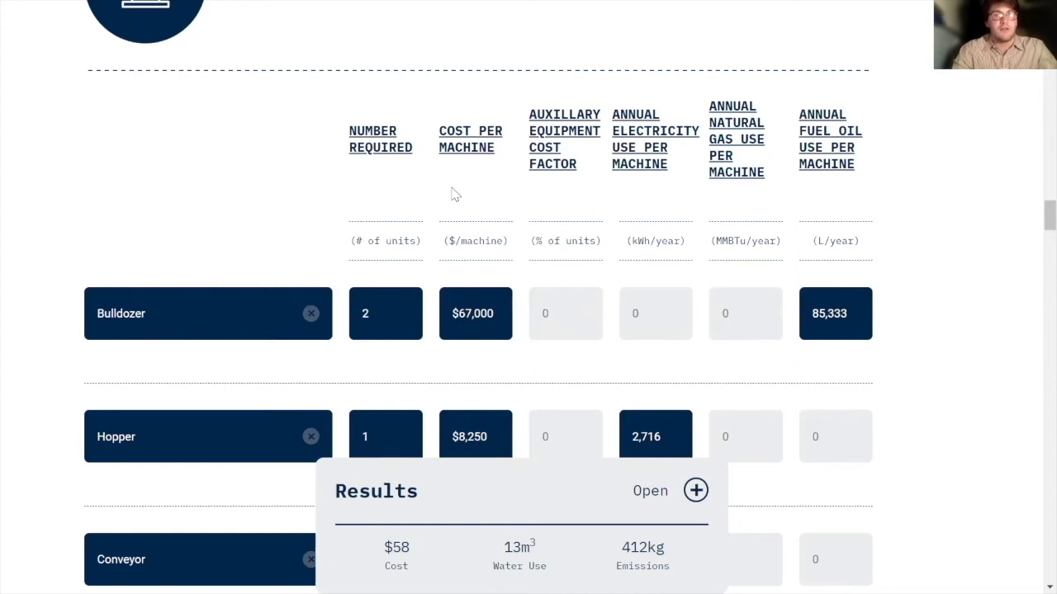
scroll(452, 194, "down", 1)
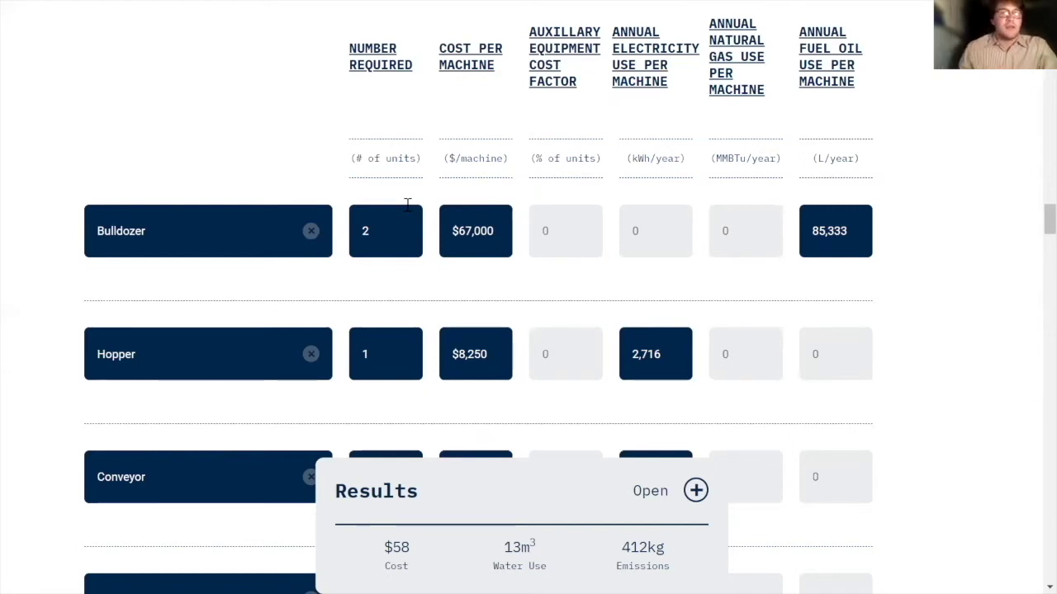
scroll(407, 203, "down", 2)
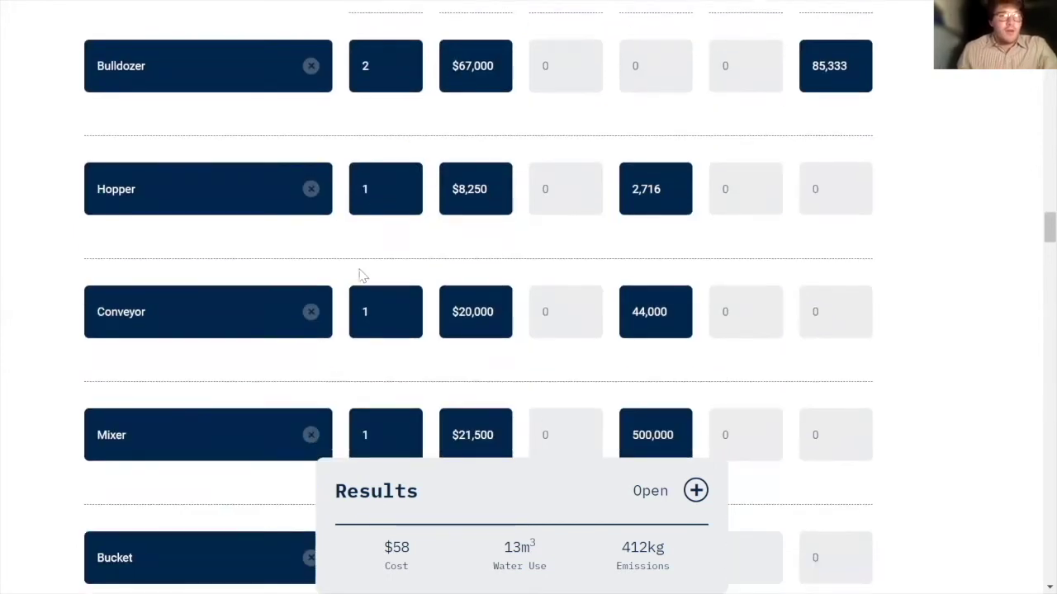
scroll(359, 273, "down", 2)
scroll(360, 307, "down", 4)
scroll(396, 141, "up", 7)
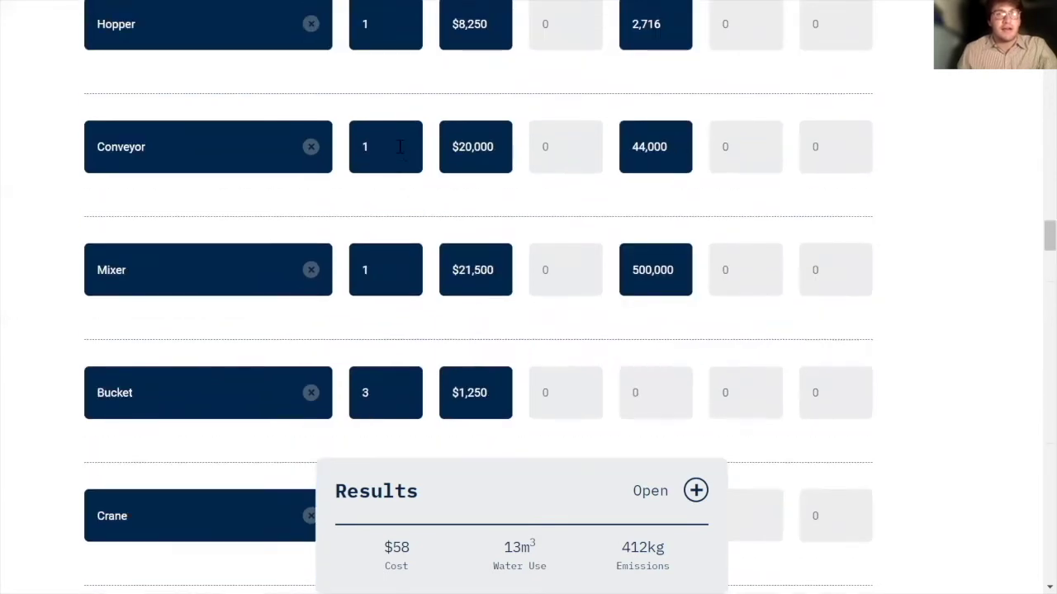
scroll(484, 196, "up", 1)
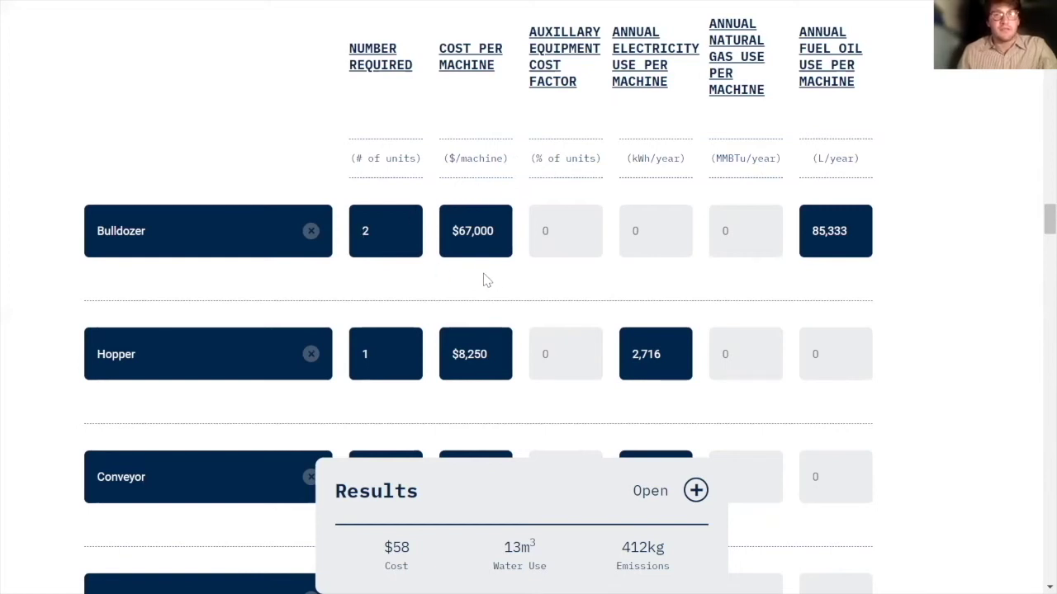
scroll(487, 276, "down", 2)
scroll(429, 157, "down", 4)
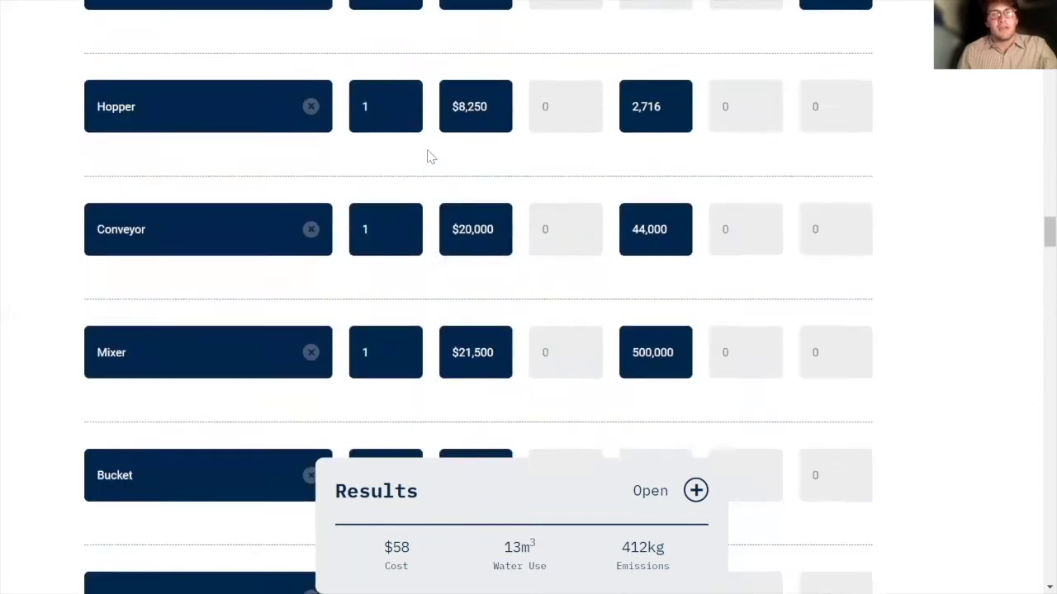
scroll(429, 157, "down", 1)
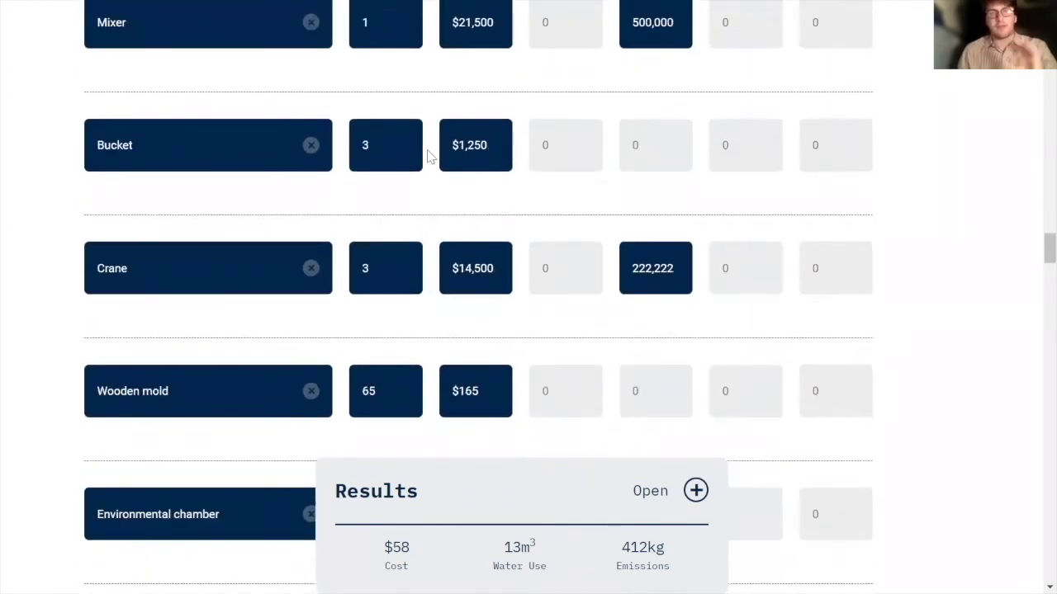
scroll(429, 157, "down", 3)
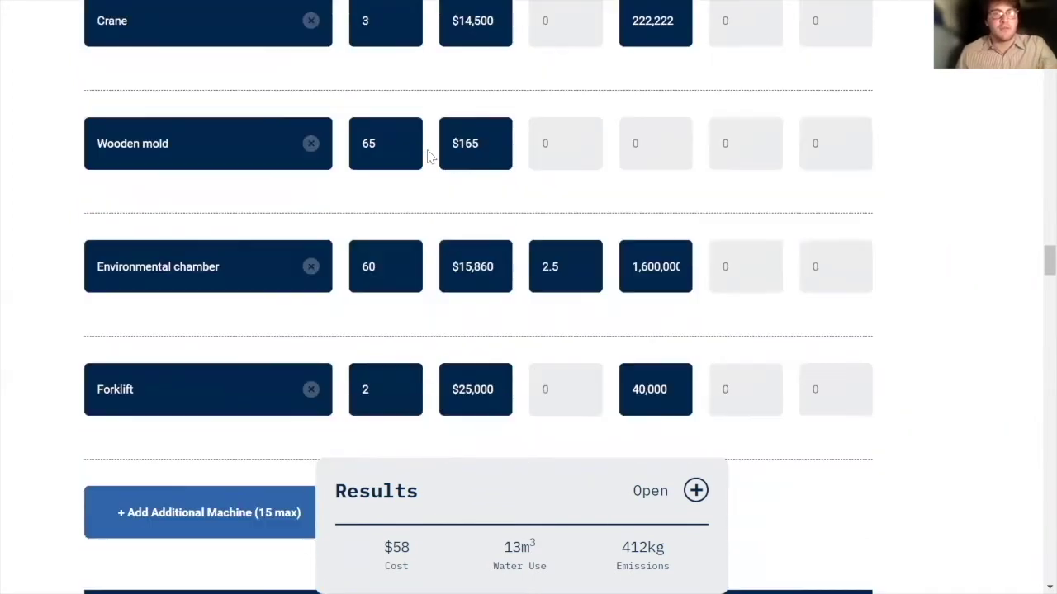
scroll(427, 157, "down", 2)
scroll(427, 157, "up", 14)
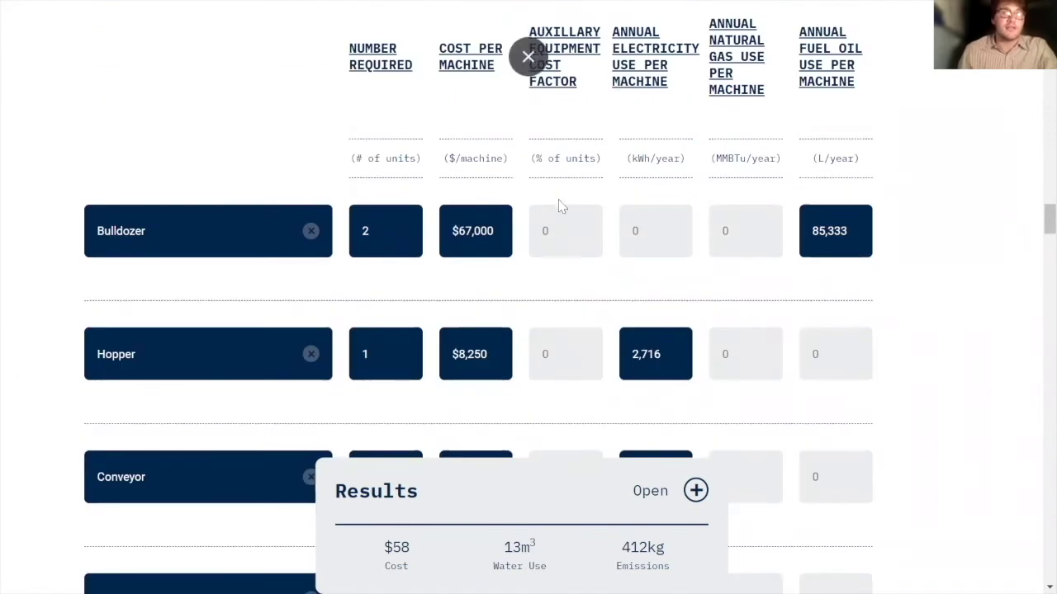
scroll(582, 215, "up", 1)
scroll(580, 198, "down", 1)
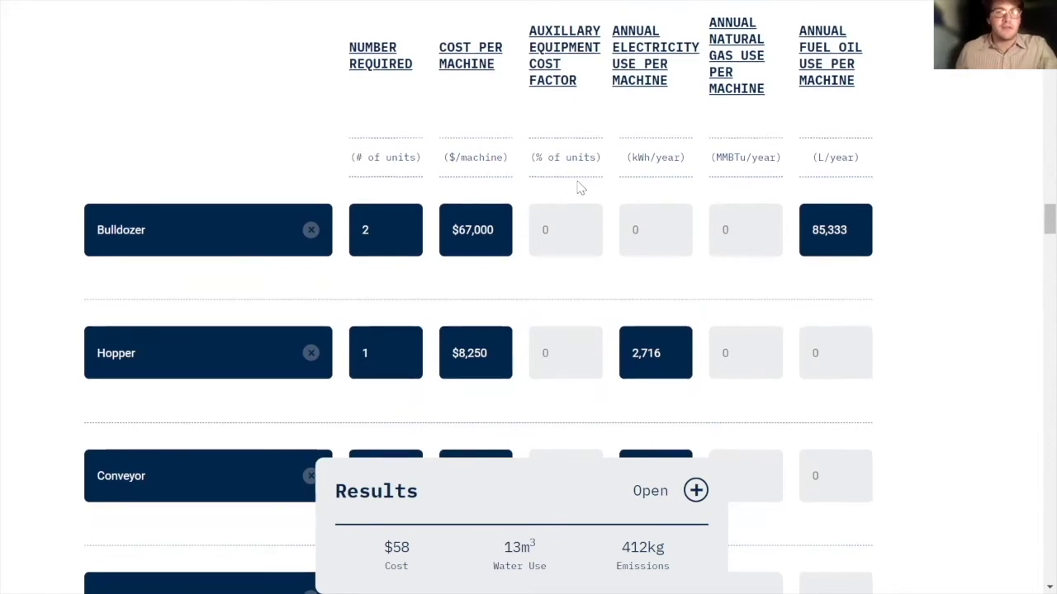
scroll(580, 191, "down", 7)
scroll(581, 196, "down", 4)
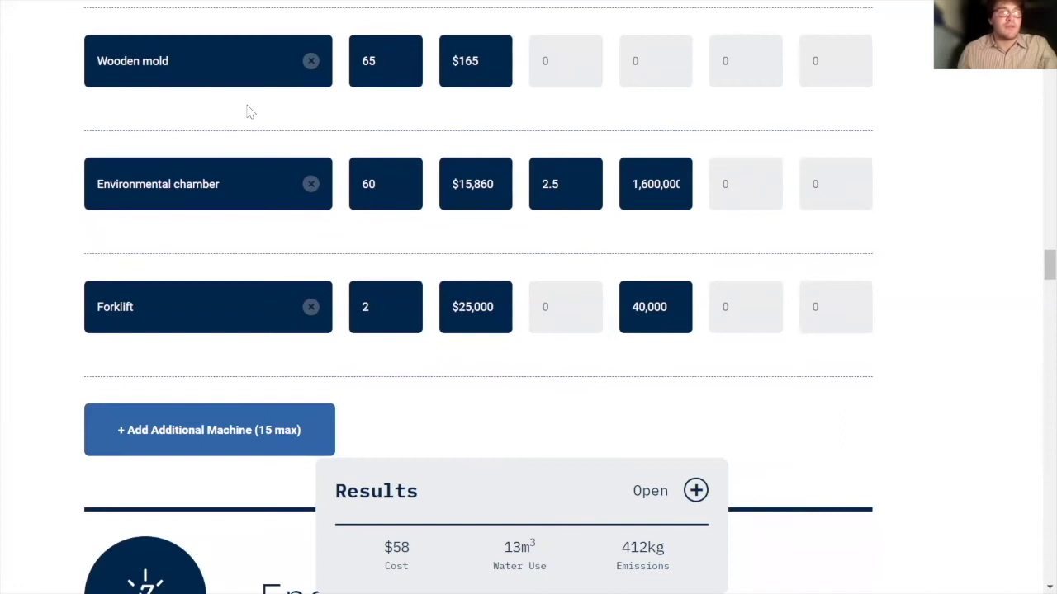
scroll(708, 255, "up", 12)
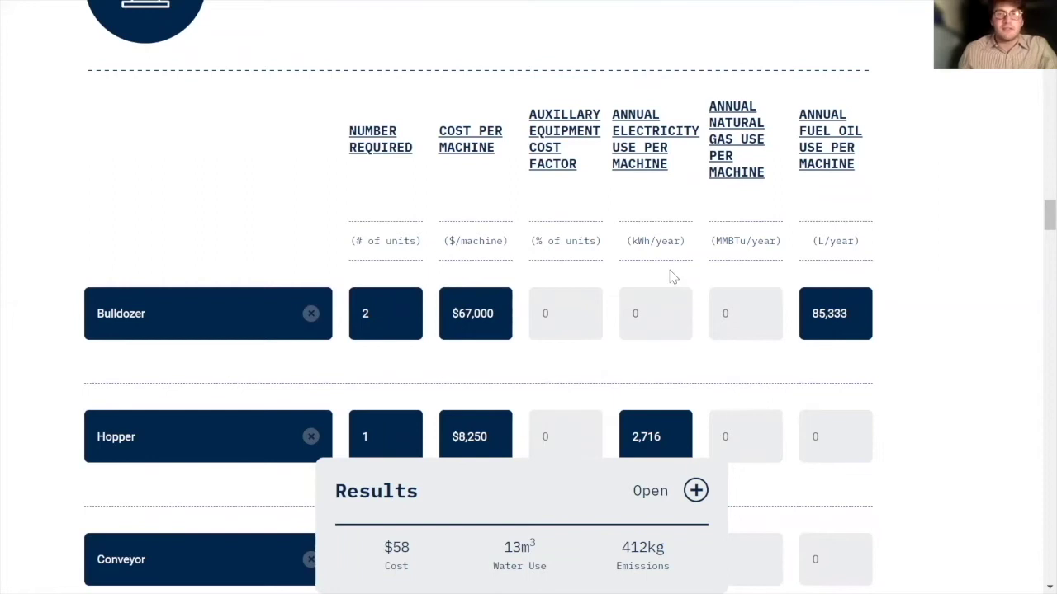
scroll(673, 268, "down", 2)
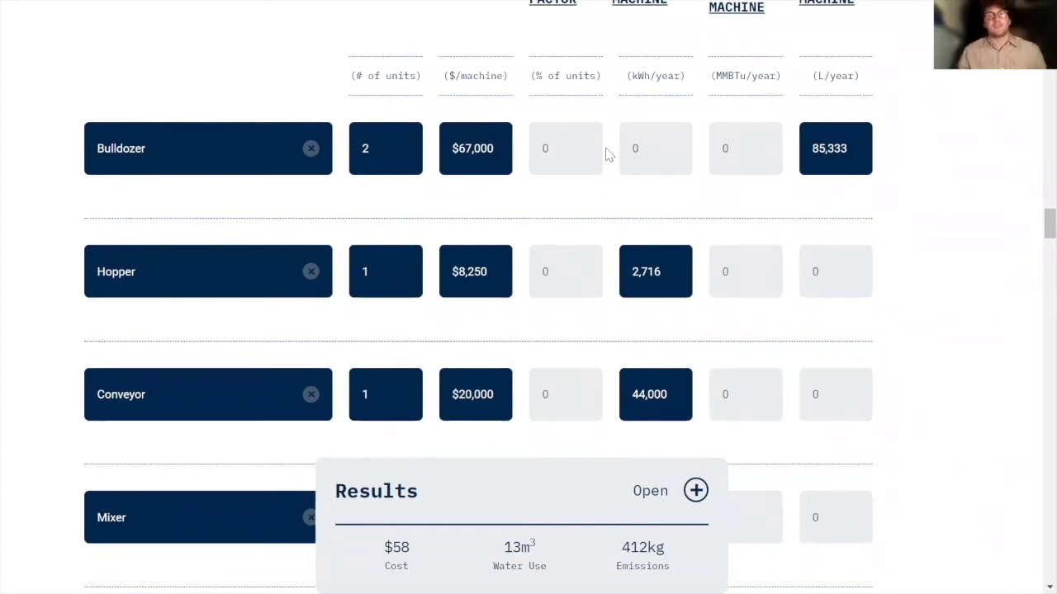
scroll(677, 212, "down", 5)
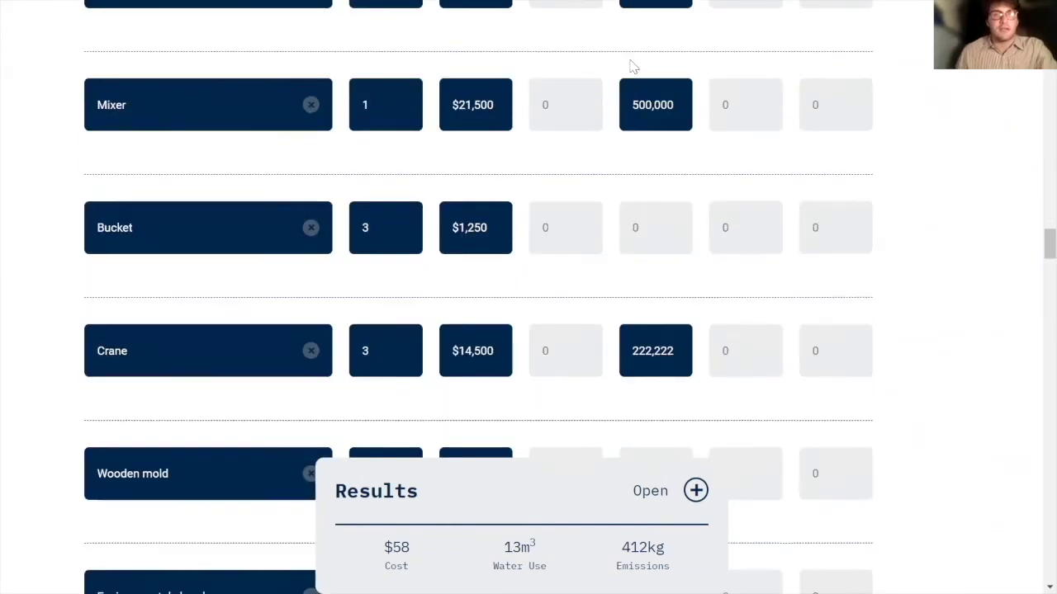
scroll(660, 198, "down", 5)
scroll(659, 196, "up", 4)
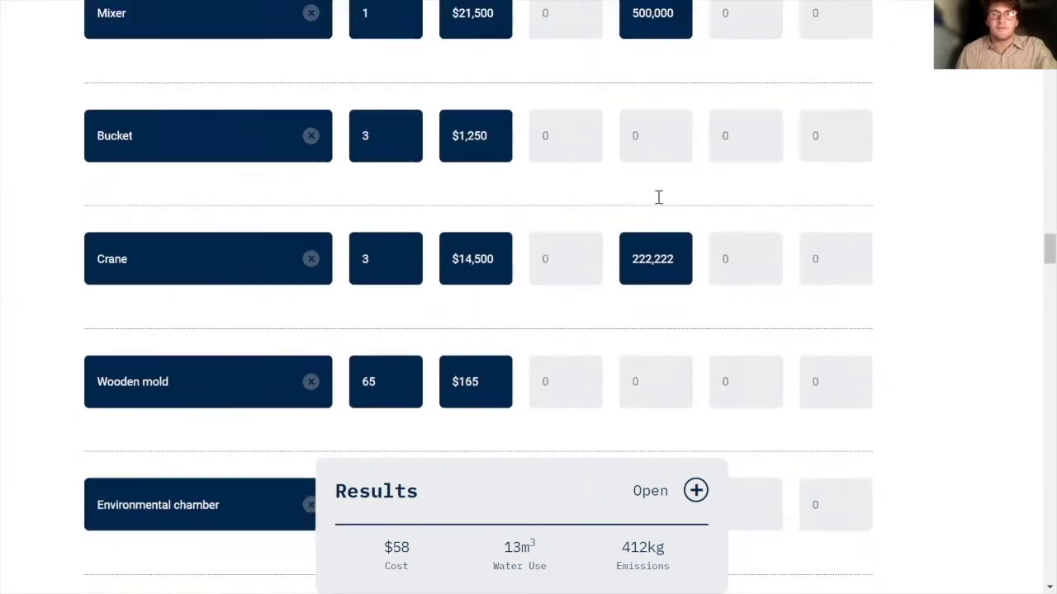
scroll(658, 197, "up", 7)
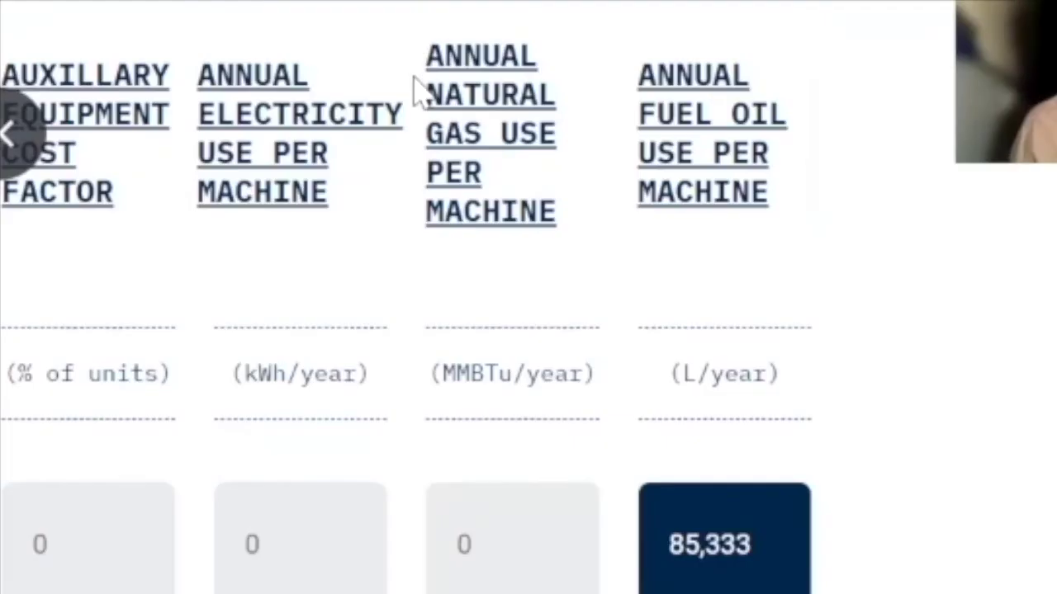
scroll(454, 363, "down", 1)
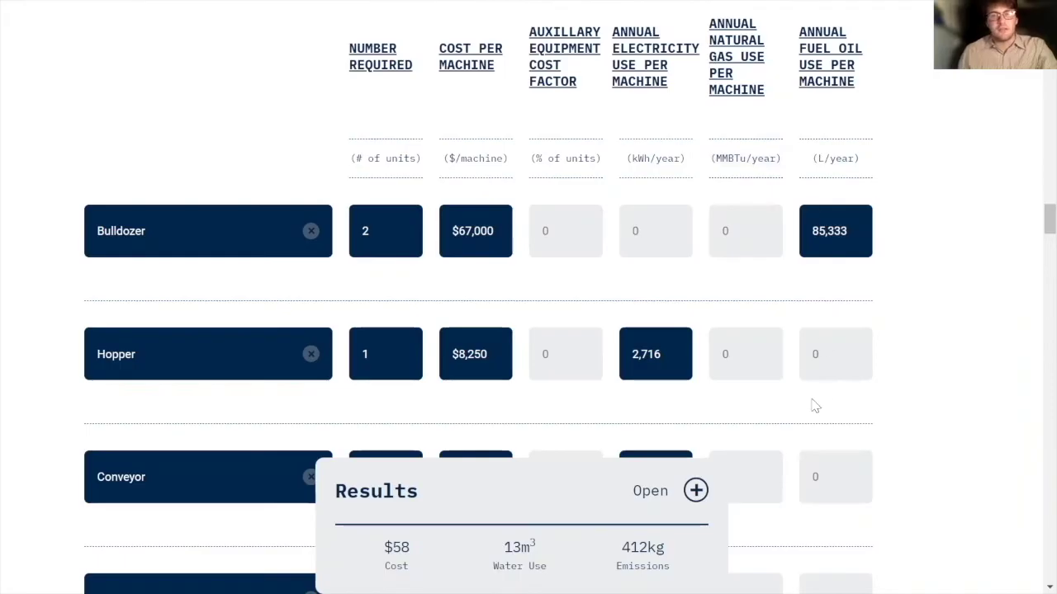
scroll(707, 267, "down", 6)
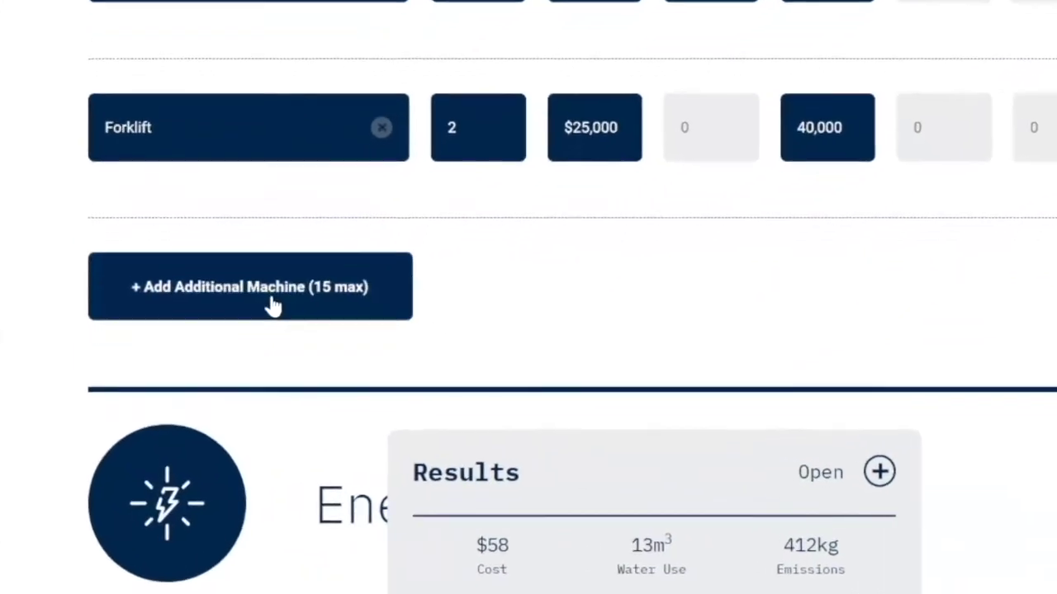
left_click(224, 355)
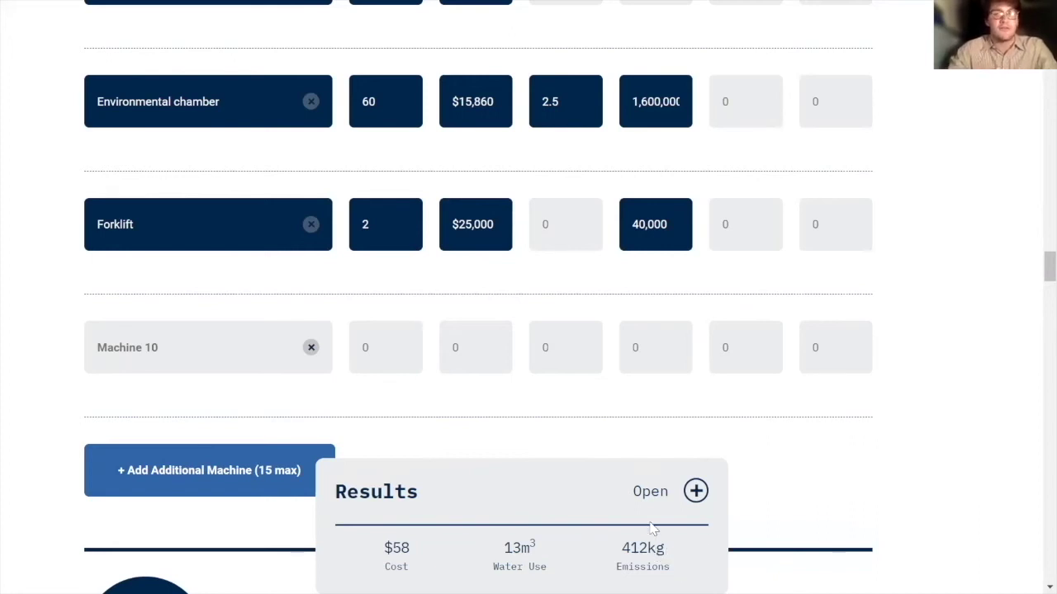
left_click(311, 348)
scroll(555, 336, "down", 5)
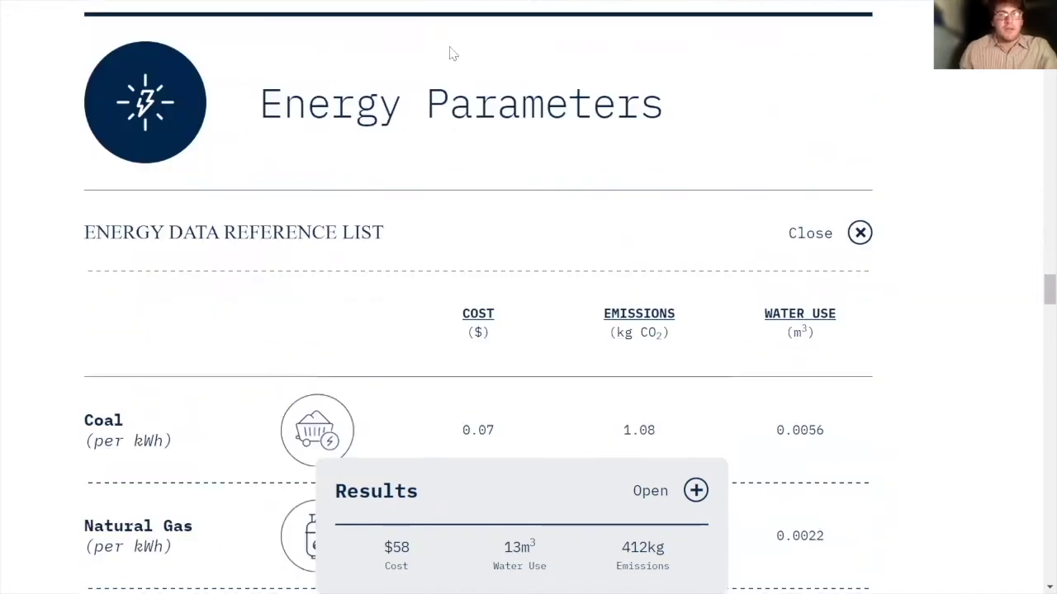
scroll(690, 134, "up", 5)
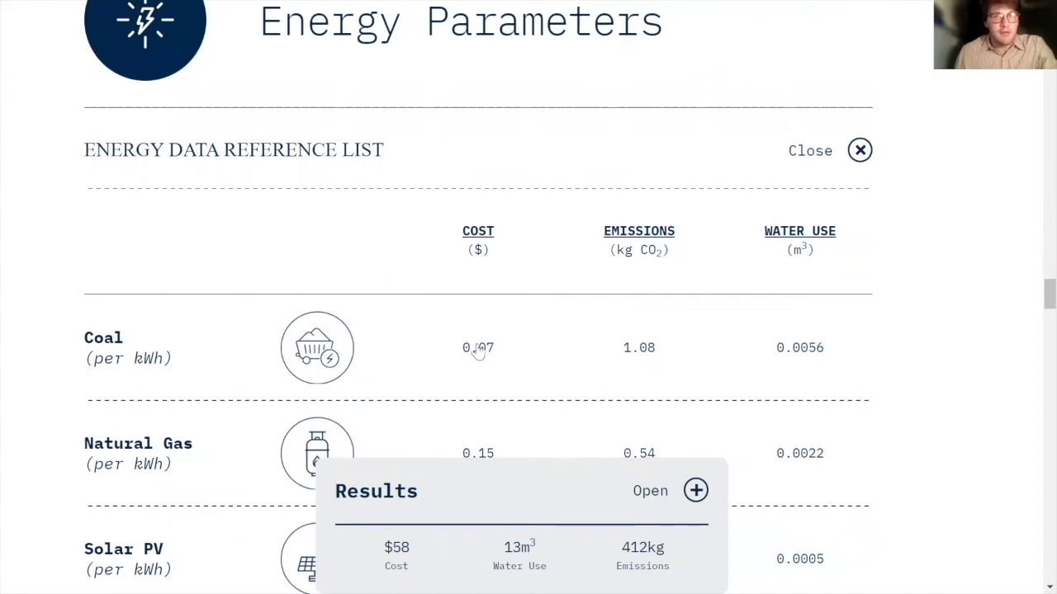
scroll(477, 348, "down", 1)
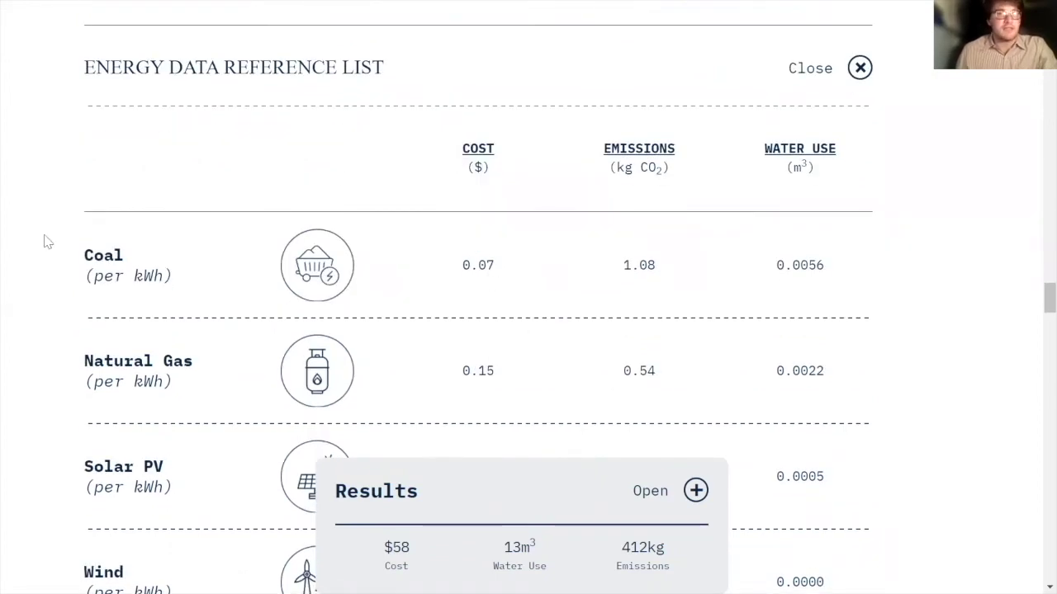
scroll(223, 318, "down", 9)
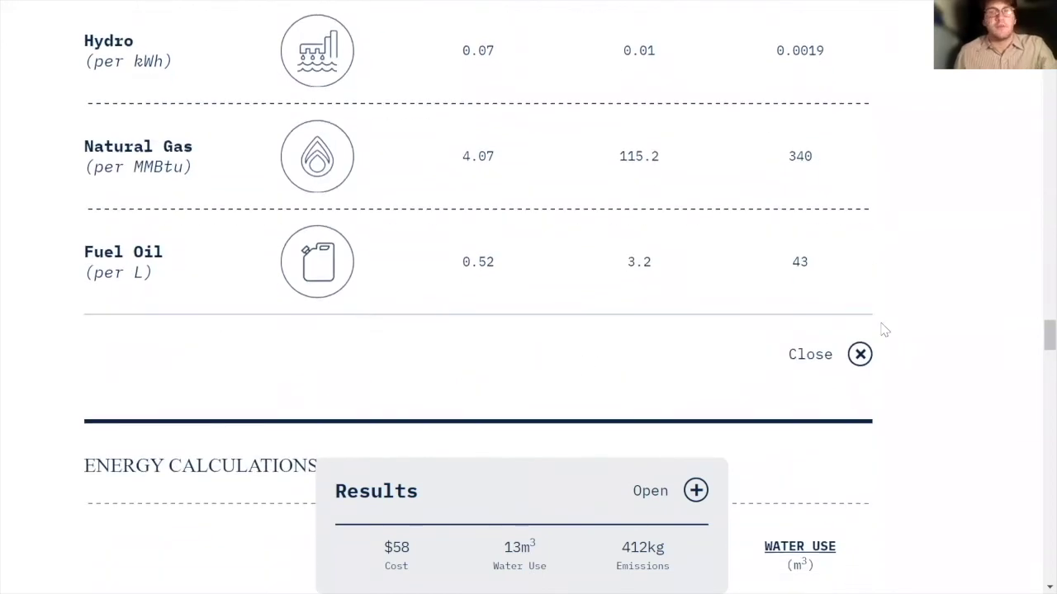
scroll(464, 275, "up", 10)
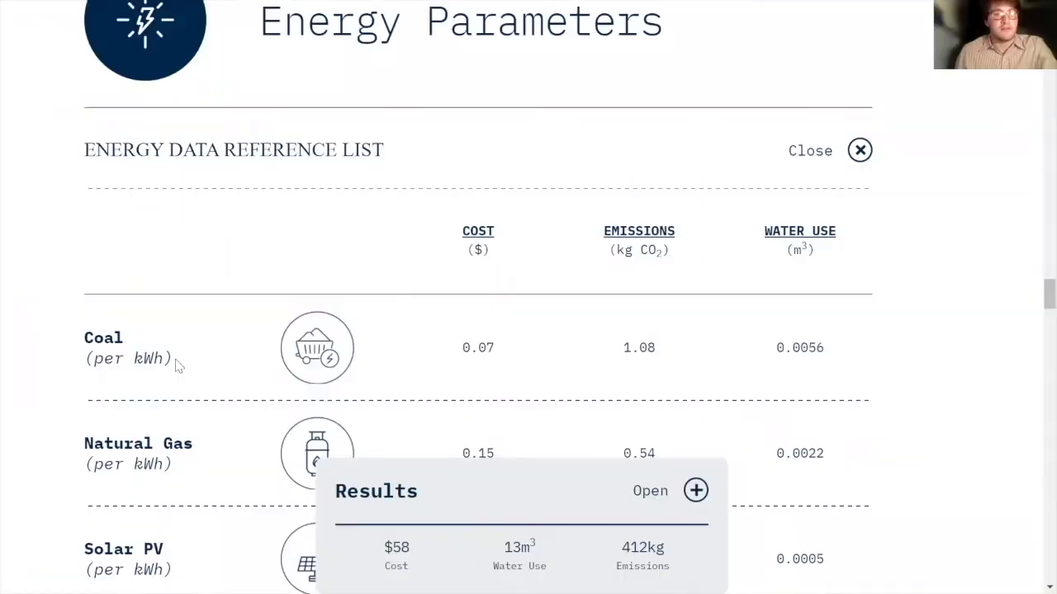
scroll(177, 366, "down", 8)
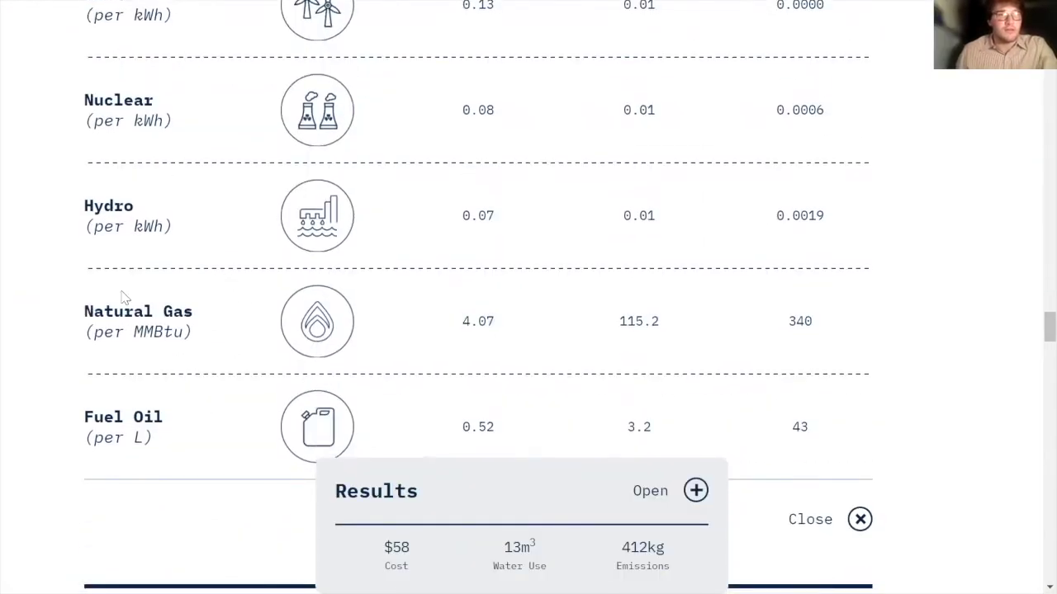
scroll(256, 317, "up", 7)
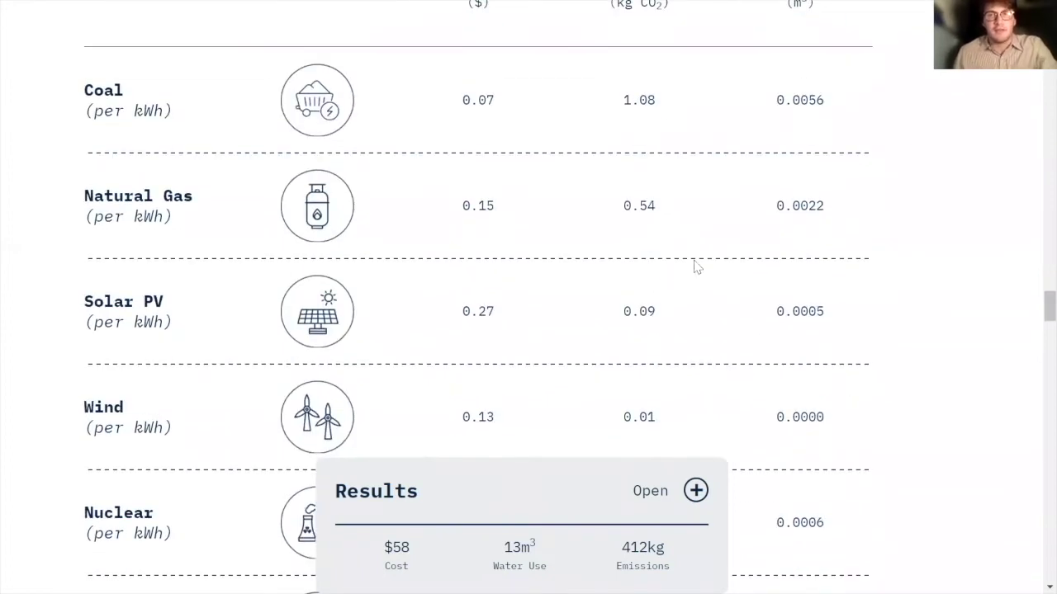
scroll(735, 239, "up", 2)
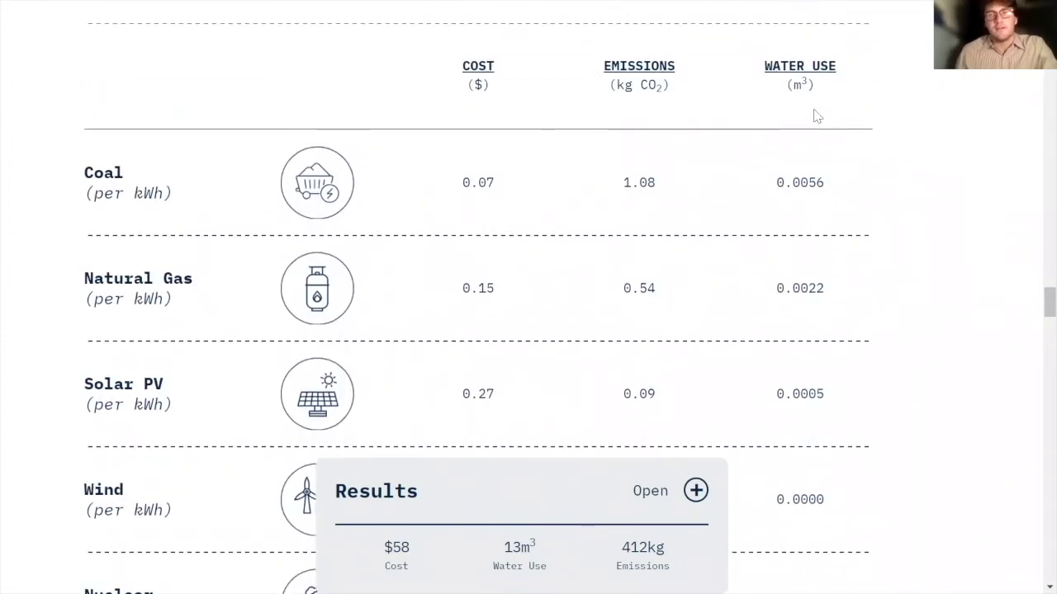
scroll(599, 278, "down", 10)
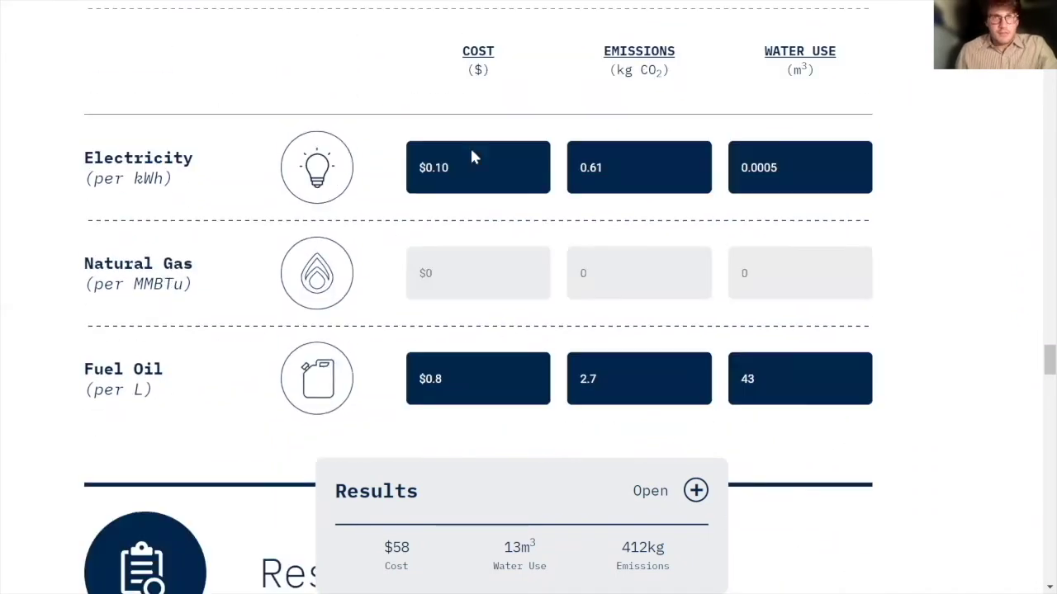
scroll(359, 289, "up", 10)
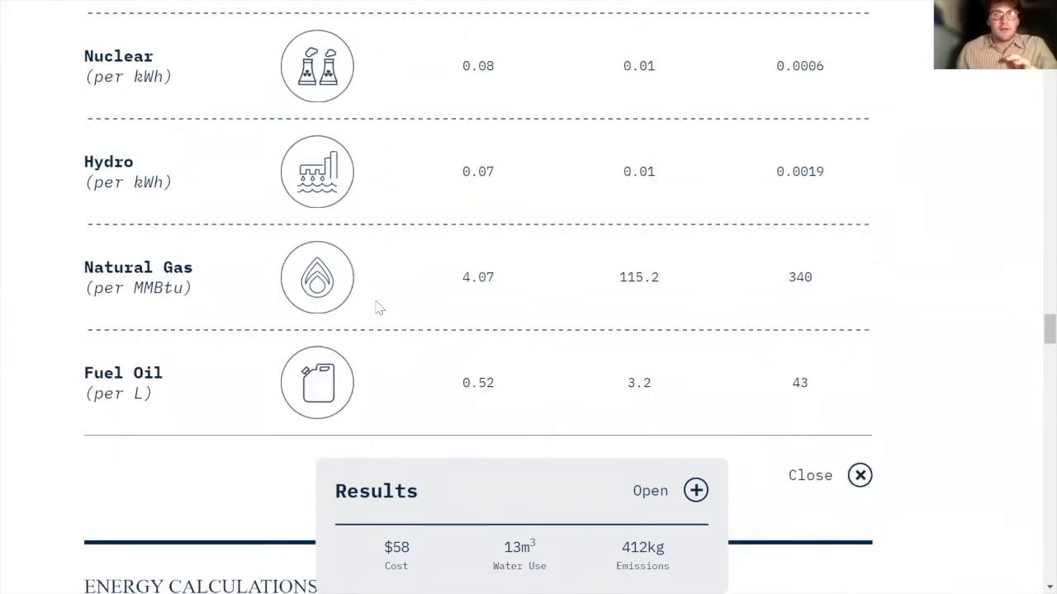
scroll(720, 388, "up", 10)
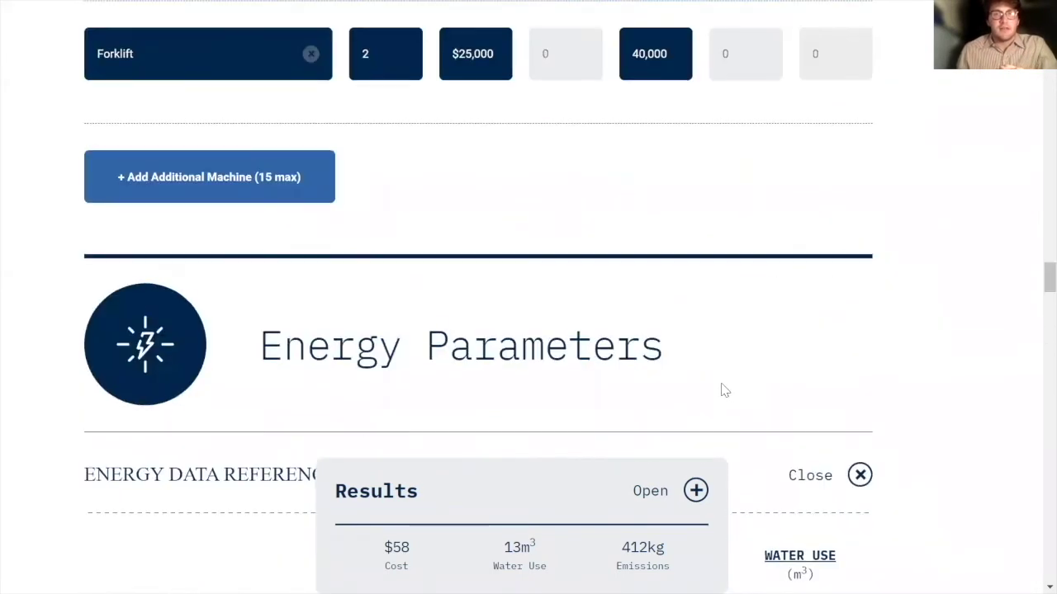
scroll(901, 402, "up", 10)
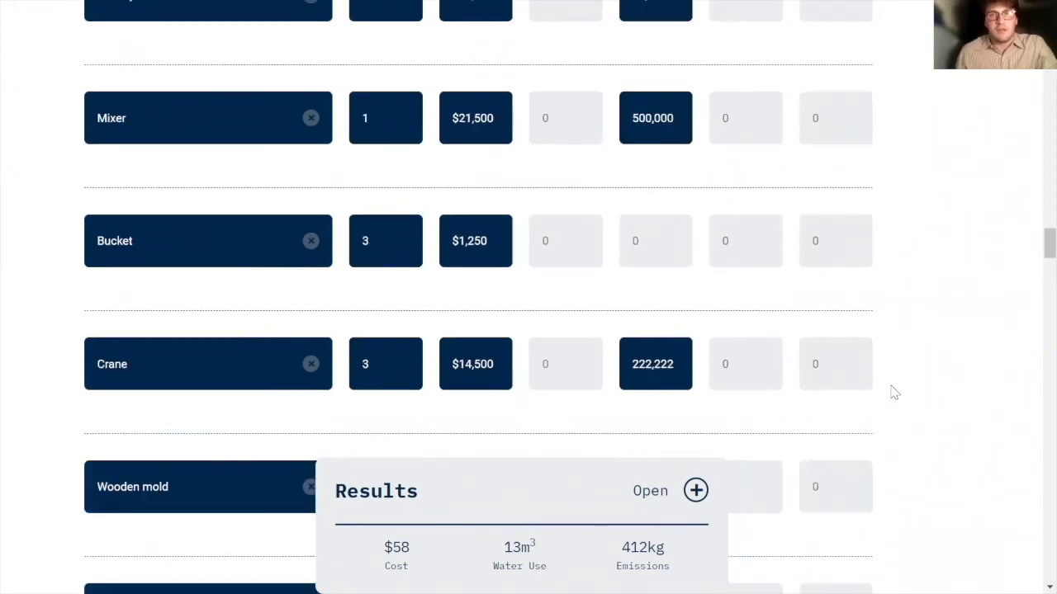
scroll(900, 390, "down", 20)
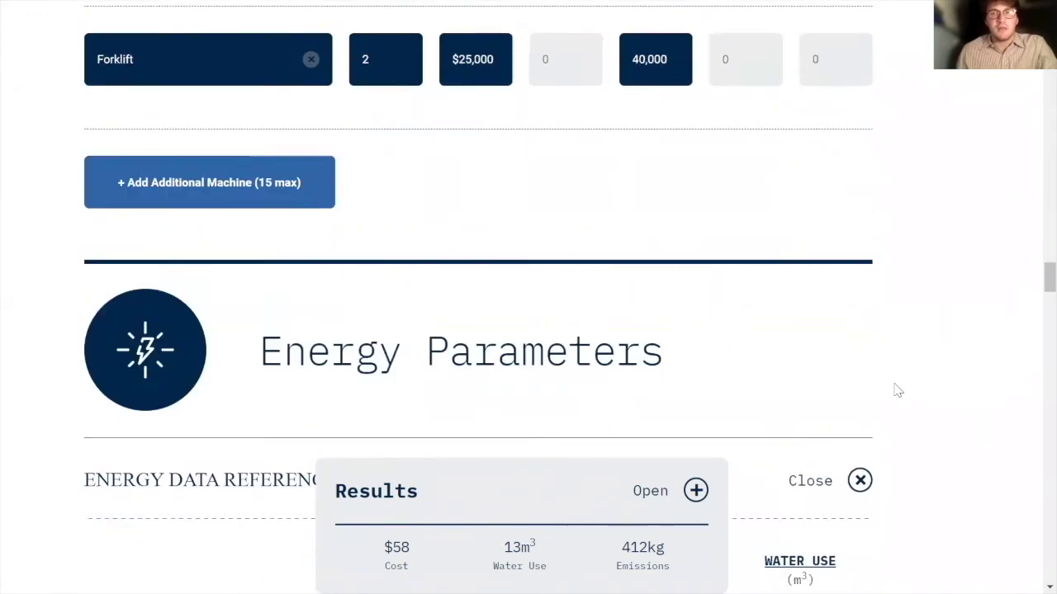
scroll(898, 388, "down", 5)
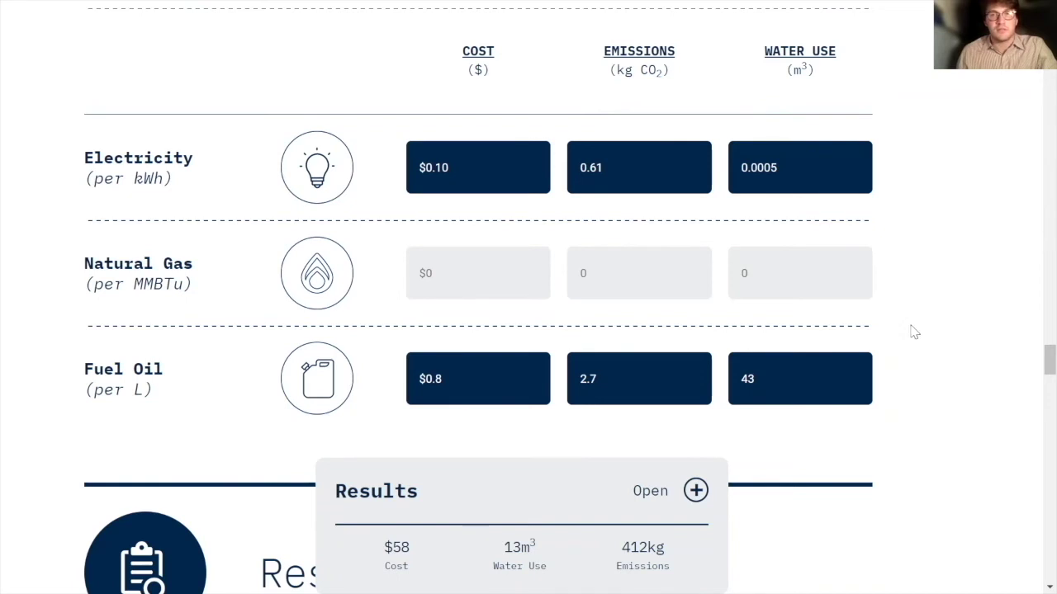
scroll(900, 316, "down", 5)
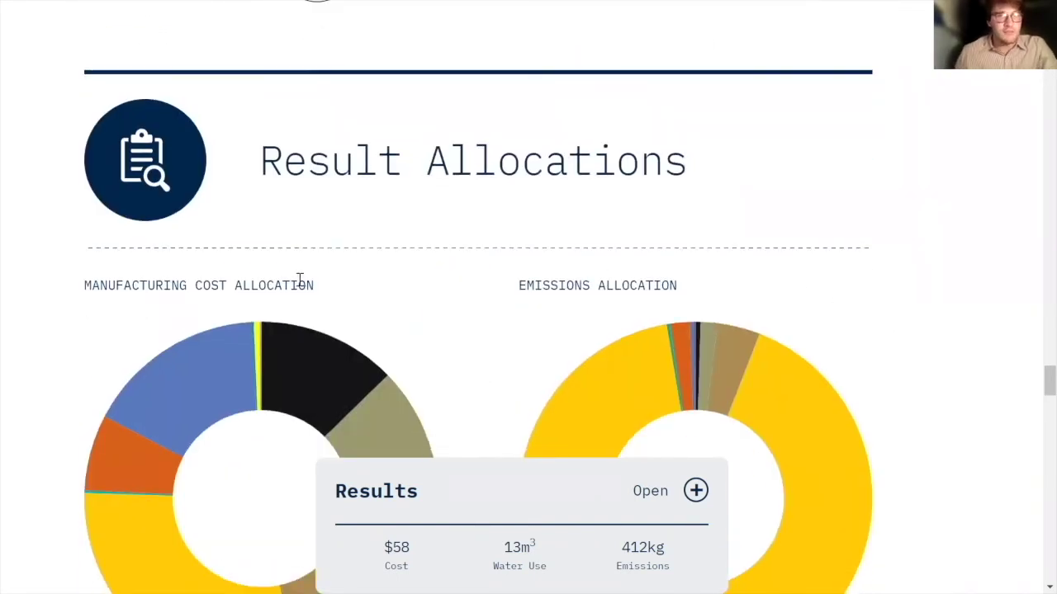
Scroll from the sensitivity charts back to the manufacturing cost and emissions allocation donuts
scroll(754, 229, "up", 3)
scroll(735, 231, "down", 2)
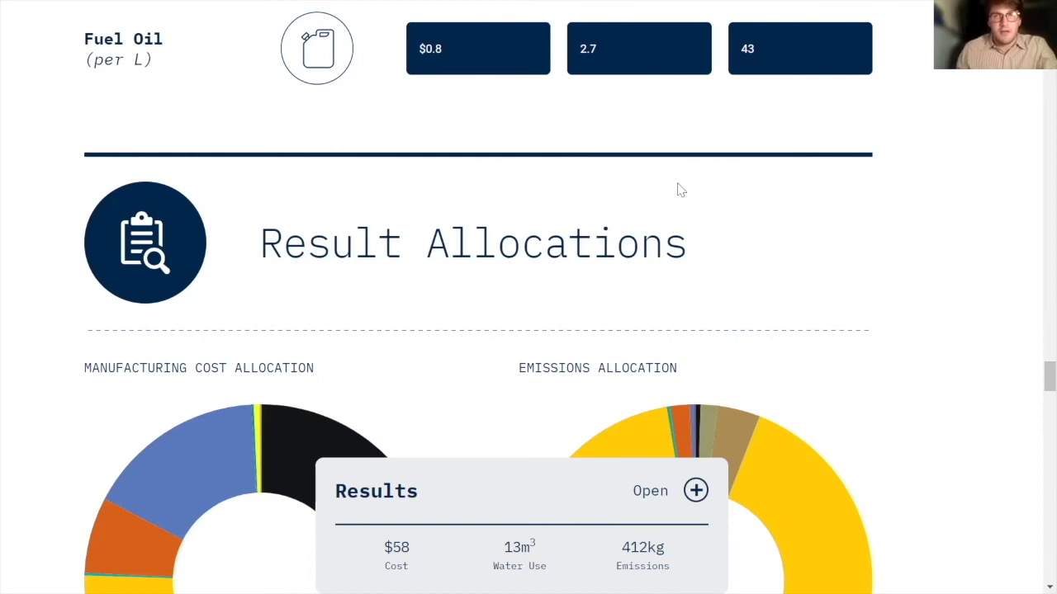
scroll(679, 189, "down", 1)
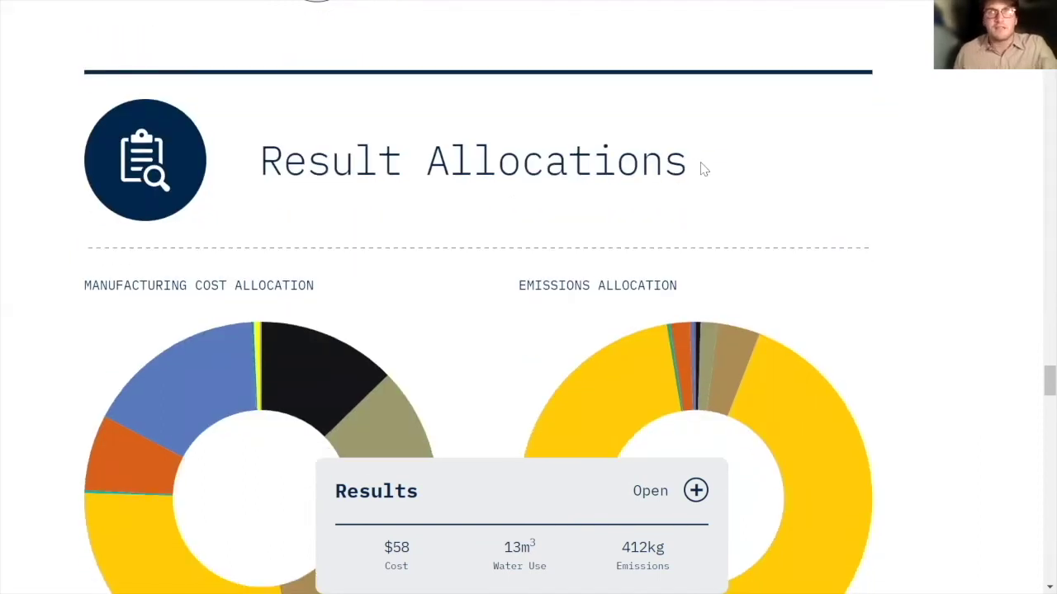
scroll(657, 151, "down", 7)
scroll(892, 206, "down", 15)
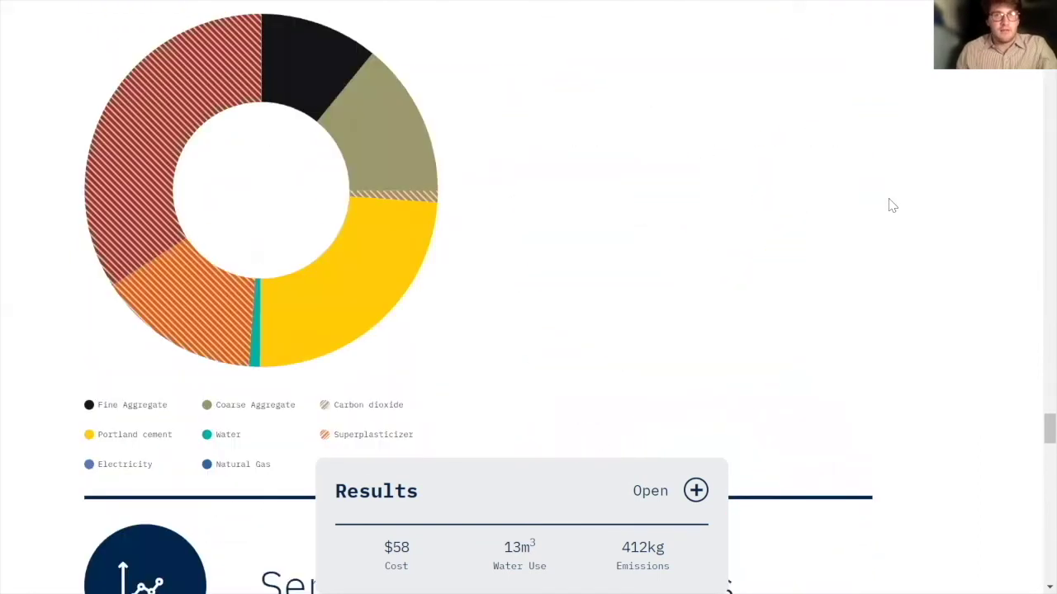
scroll(891, 205, "down", 13)
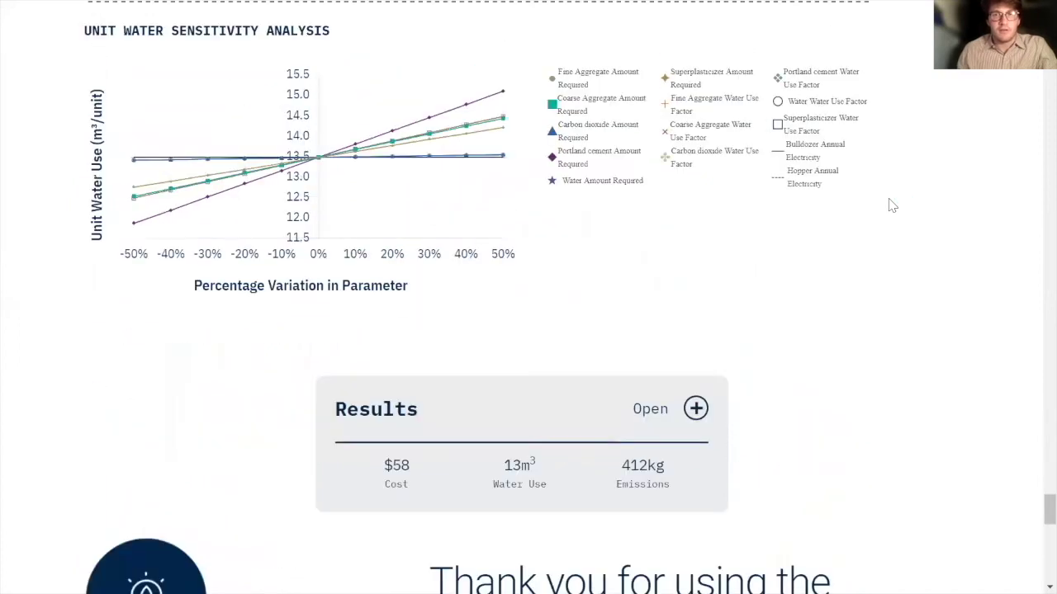
scroll(891, 206, "up", 12)
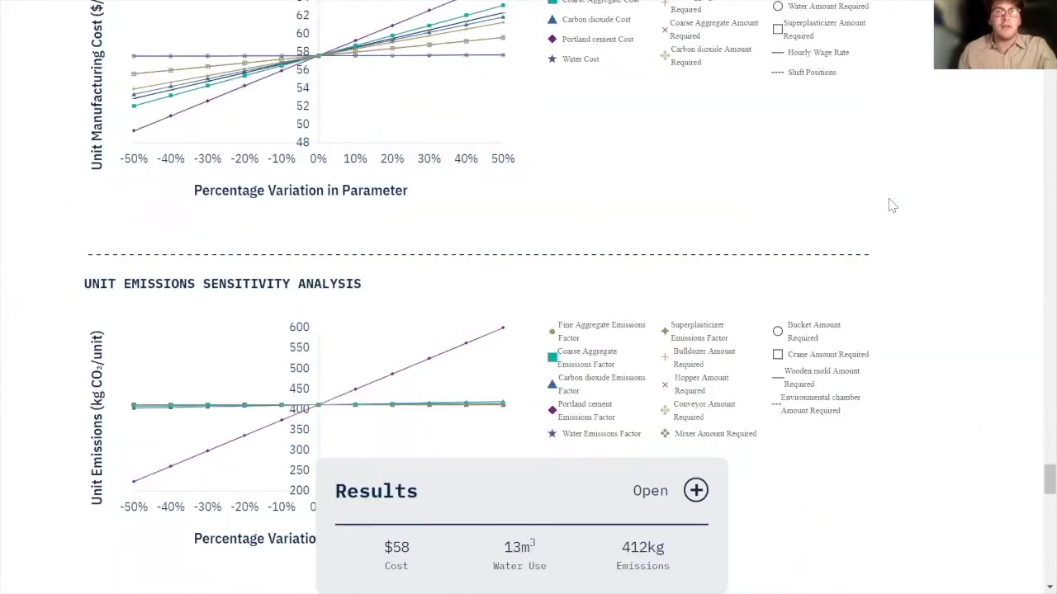
scroll(892, 206, "up", 10)
scroll(919, 249, "up", 12)
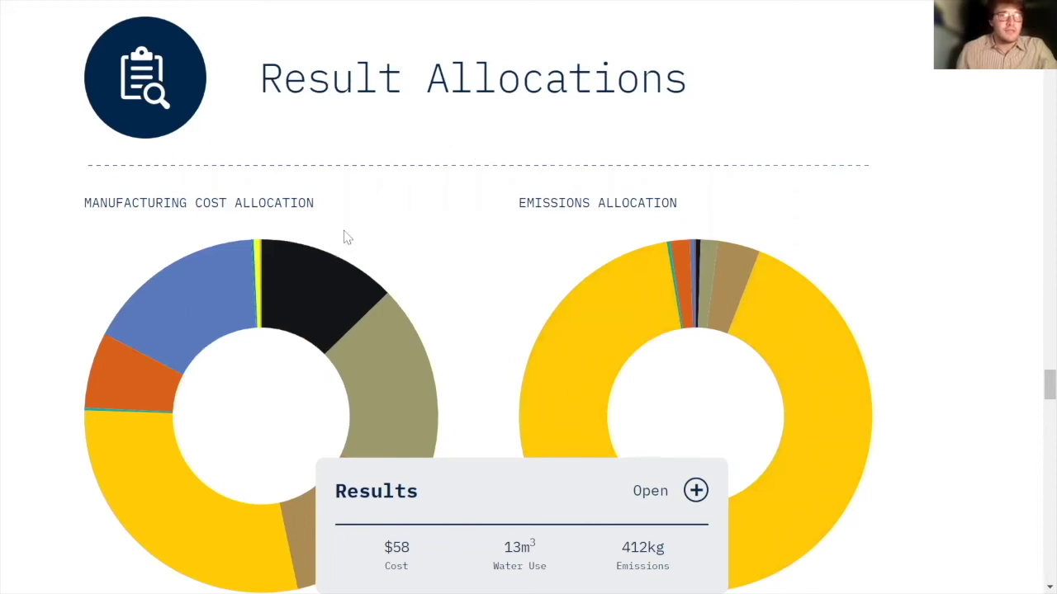
scroll(435, 251, "down", 2)
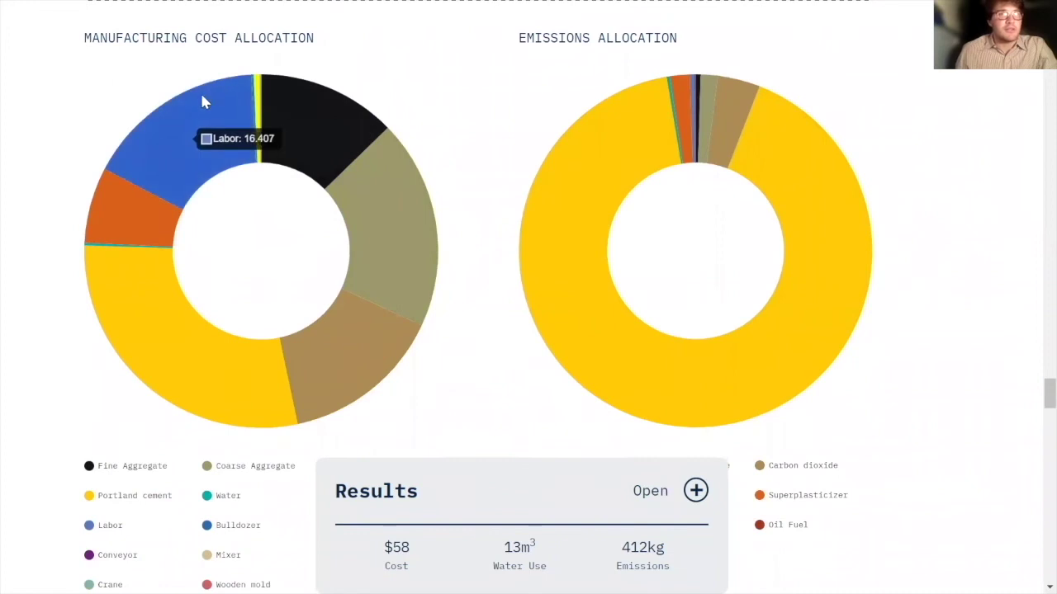
scroll(75, 462, "down", 1)
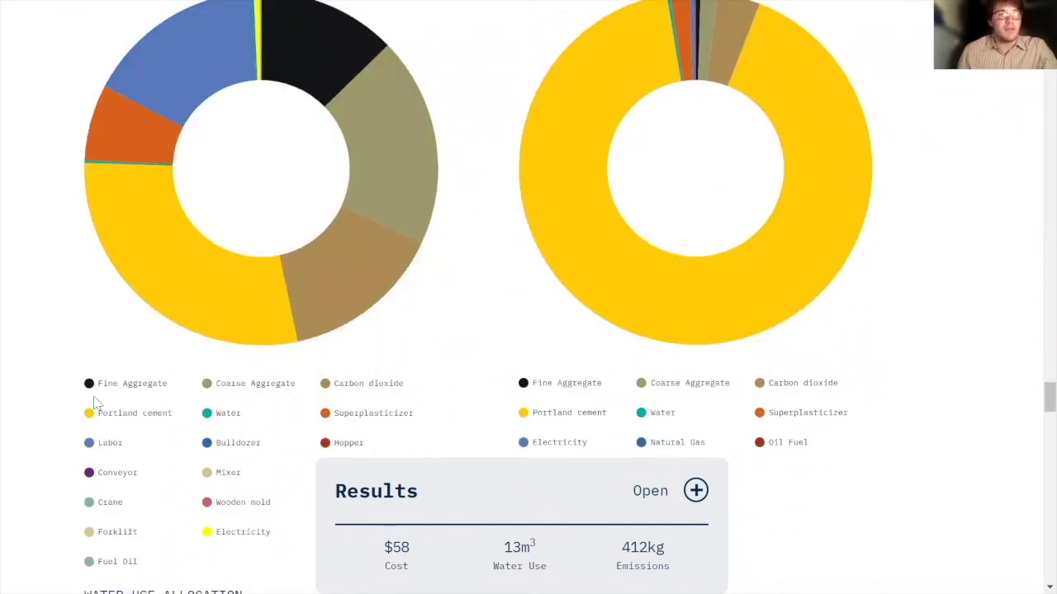
scroll(94, 398, "down", 1)
scroll(195, 469, "up", 3)
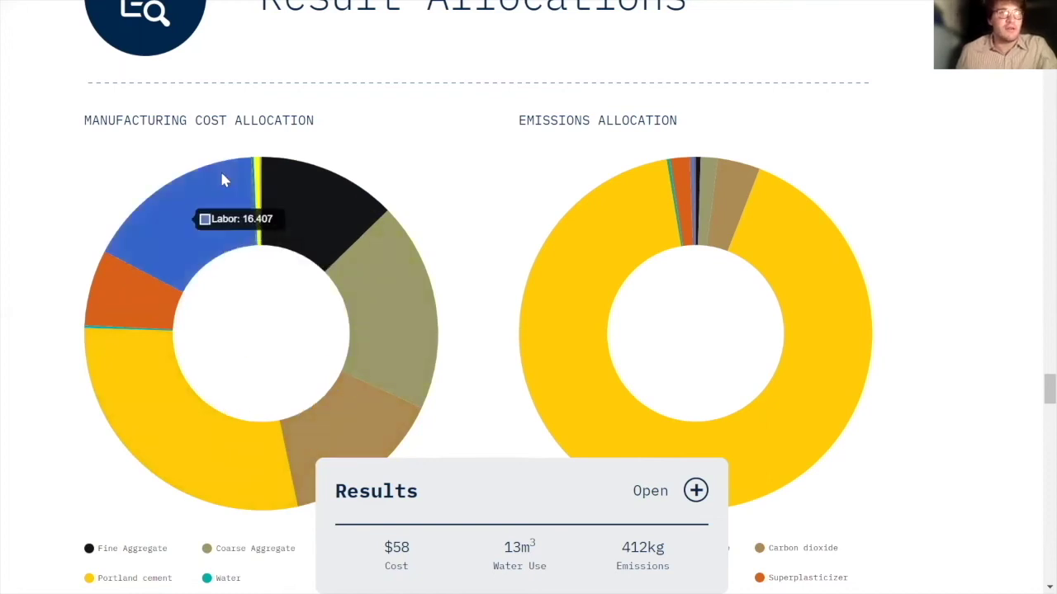
Read the Emissions and Water Use allocation donut values from their slice tooltips
scroll(247, 215, "down", 1)
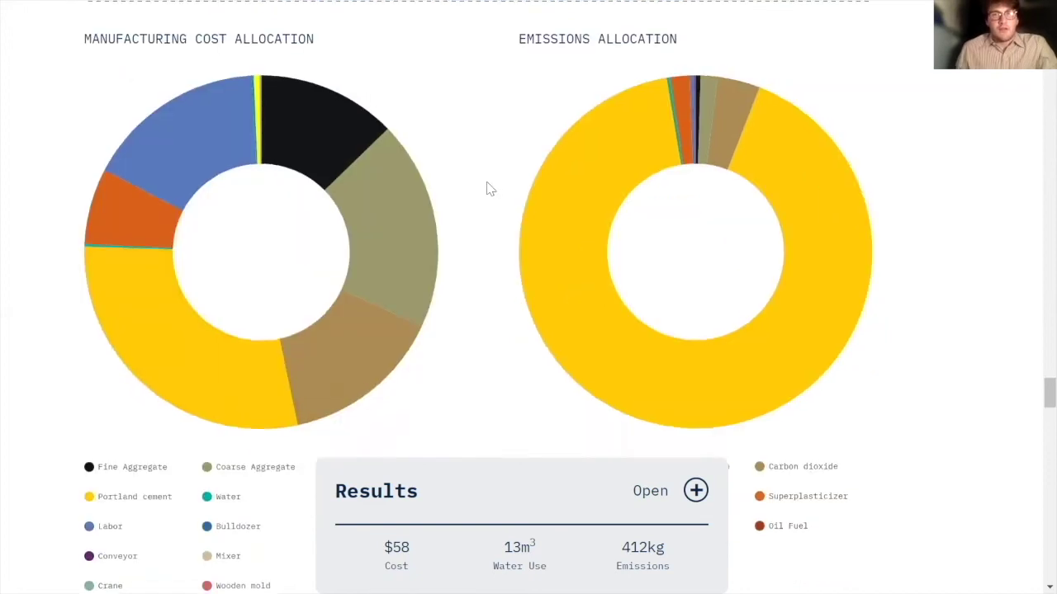
scroll(578, 165, "up", 1)
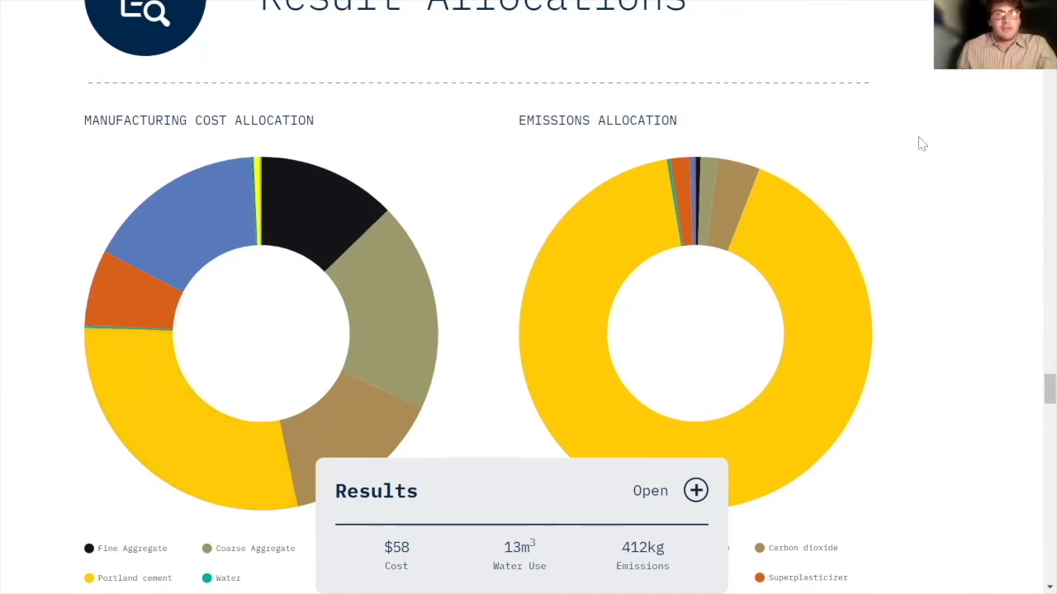
scroll(965, 173, "down", 4)
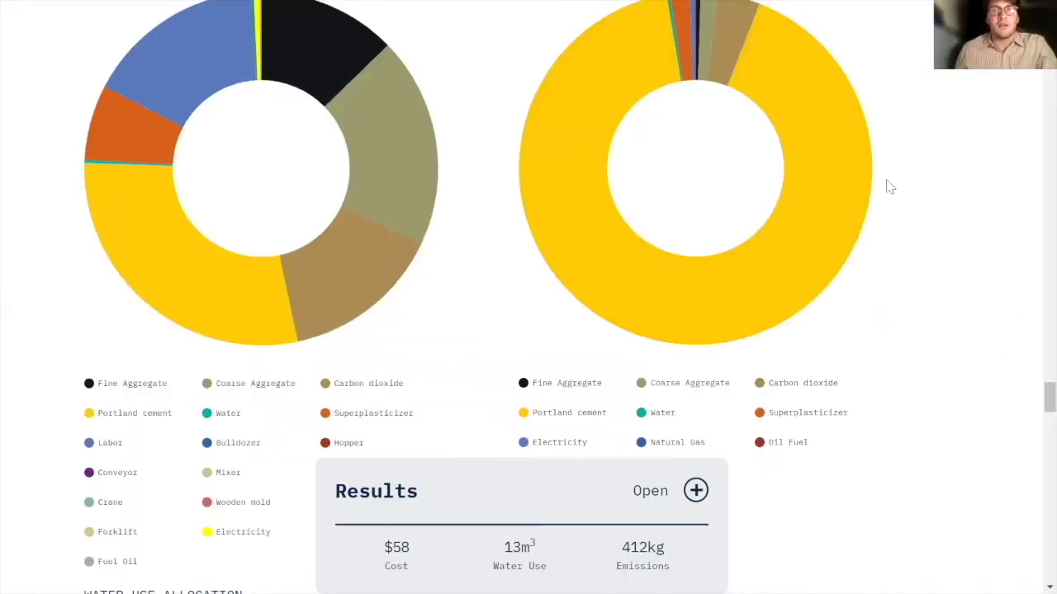
mouse_move(847, 147)
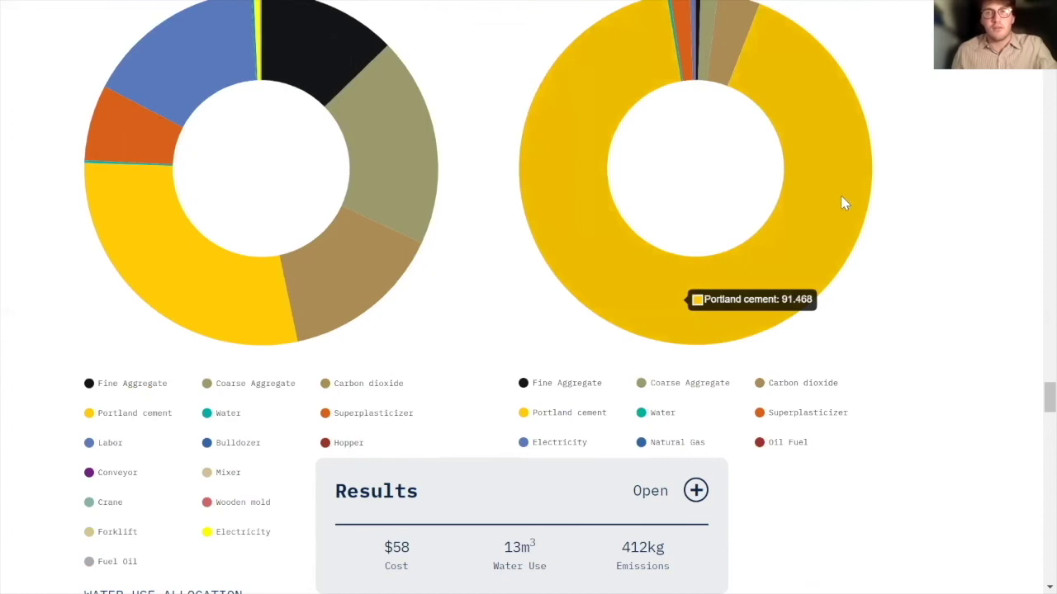
scroll(962, 199, "up", 2)
scroll(502, 125, "down", 1)
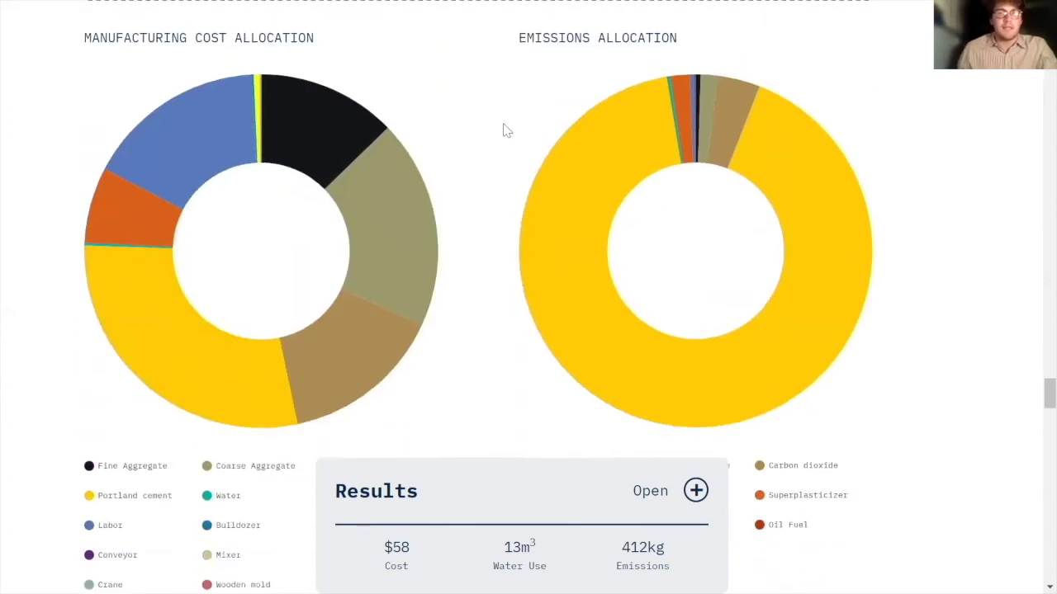
mouse_move(817, 172)
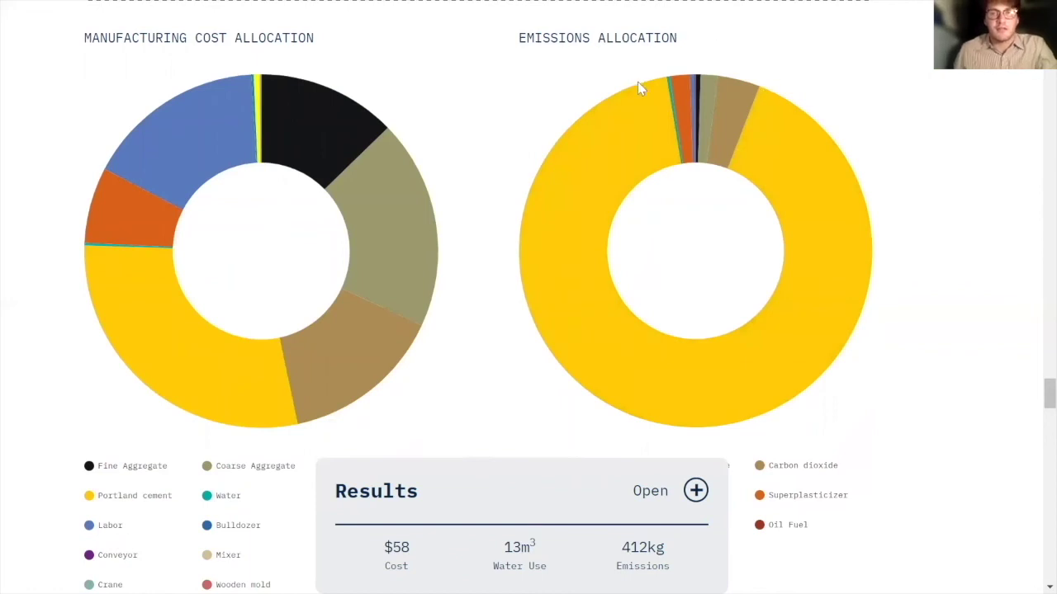
mouse_move(832, 218)
Scroll down to the Sensitivity Analysis heading and its unit manufacturing cost chart
left_click_drag(1032, 398, 1049, 90)
scroll(780, 387, "up", 15)
scroll(780, 388, "down", 16)
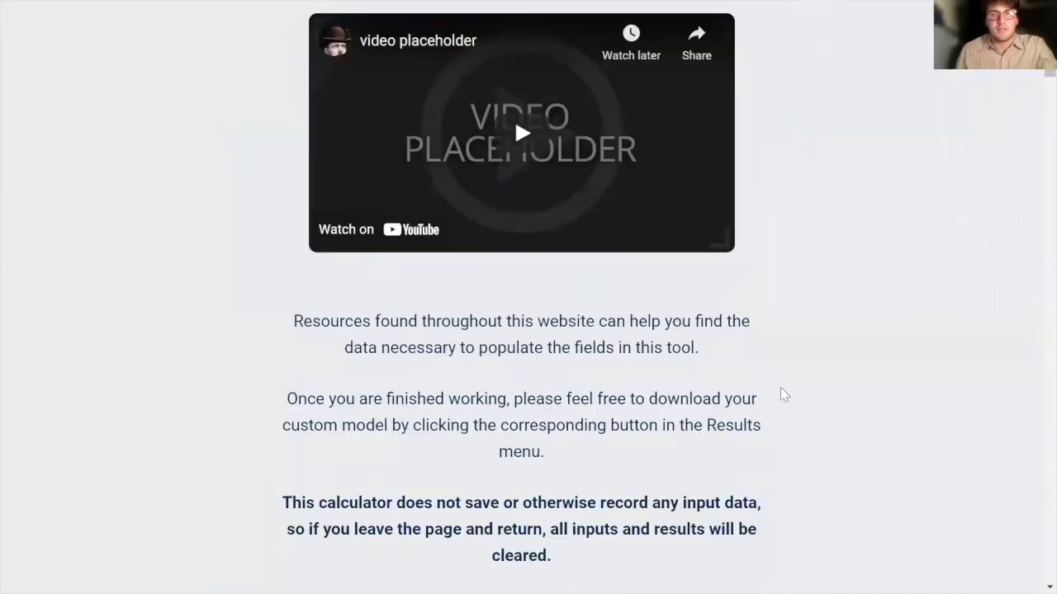
scroll(780, 388, "down", 7)
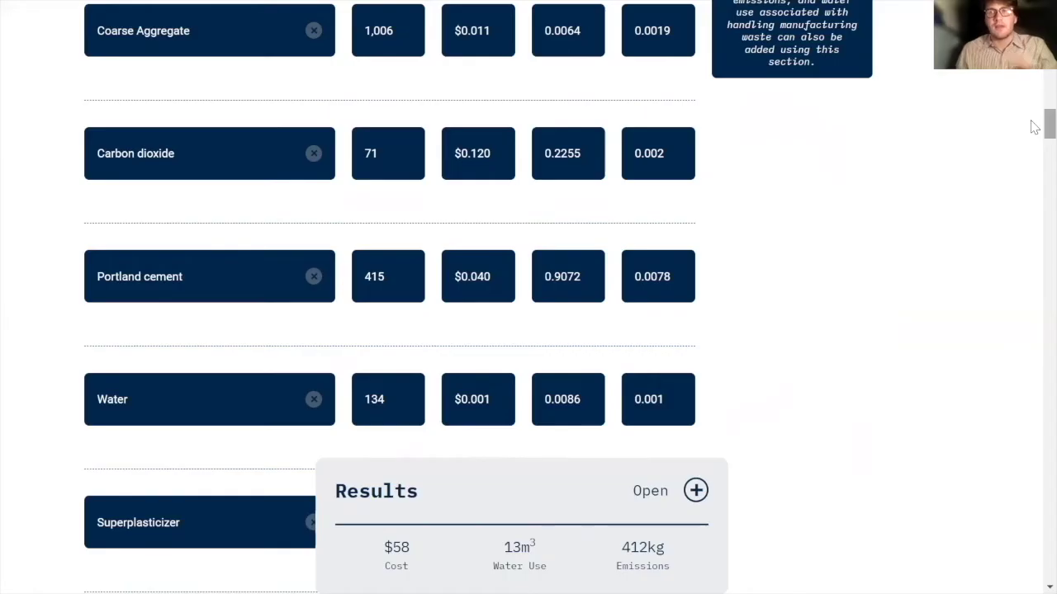
left_click_drag(1034, 126, 1032, 396)
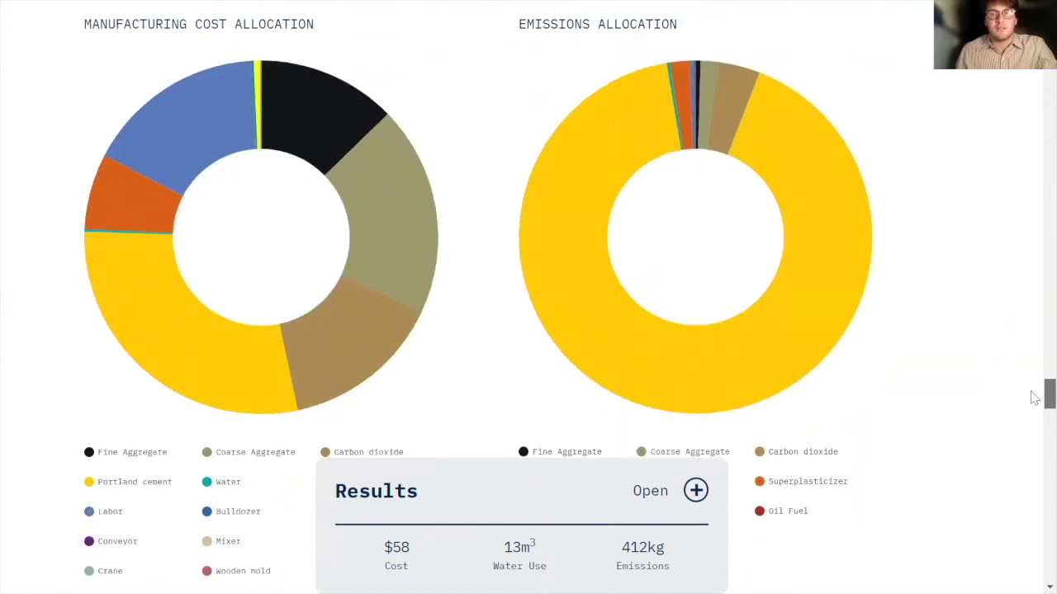
mouse_move(771, 122)
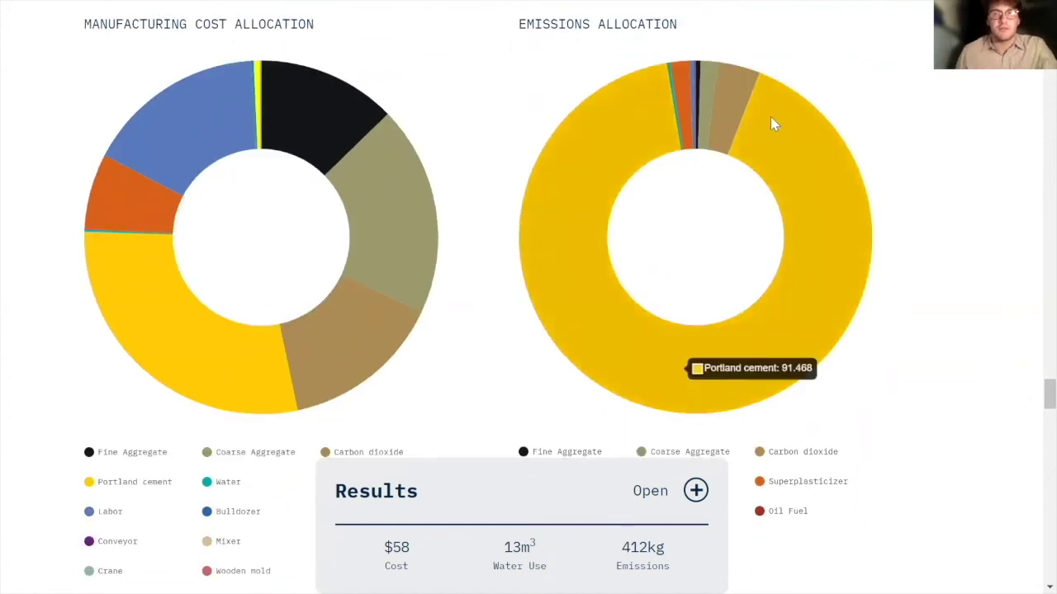
scroll(533, 193, "down", 7)
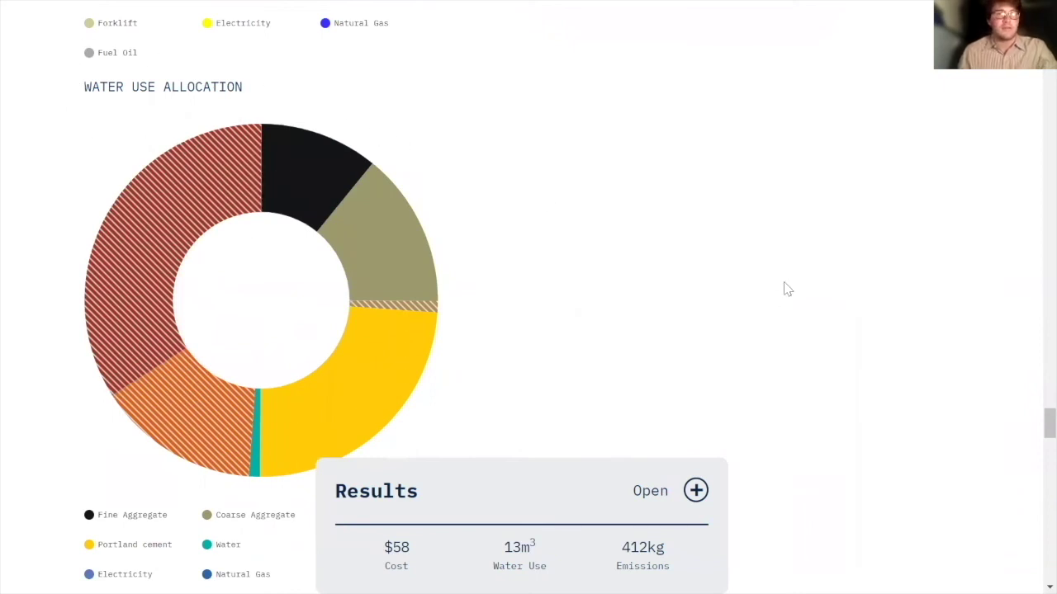
scroll(190, 125, "down", 1)
mouse_move(189, 126)
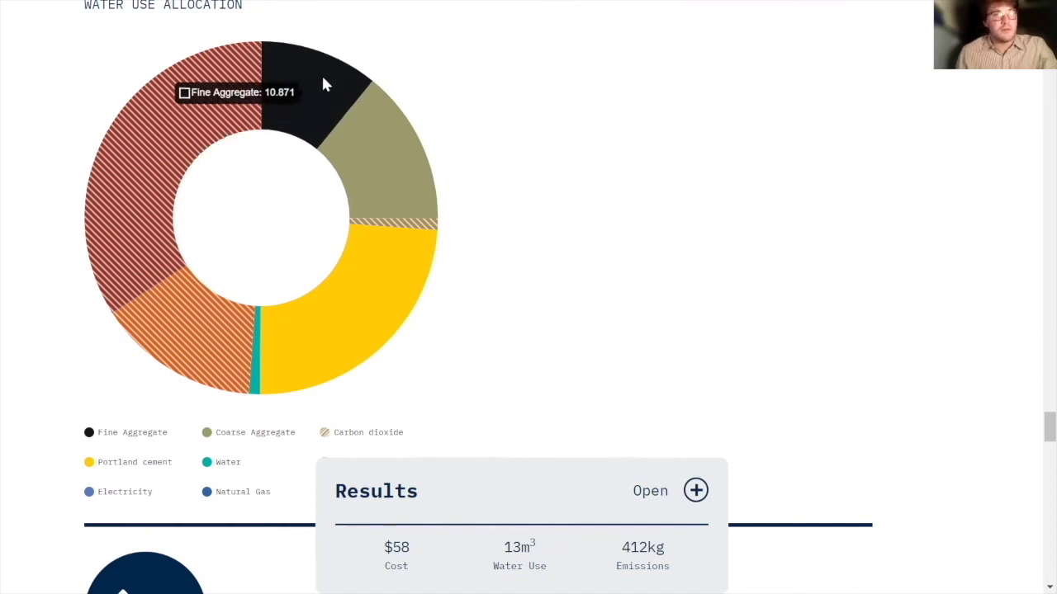
scroll(323, 82, "down", 5)
scroll(217, 158, "up", 1)
scroll(604, 100, "down", 1)
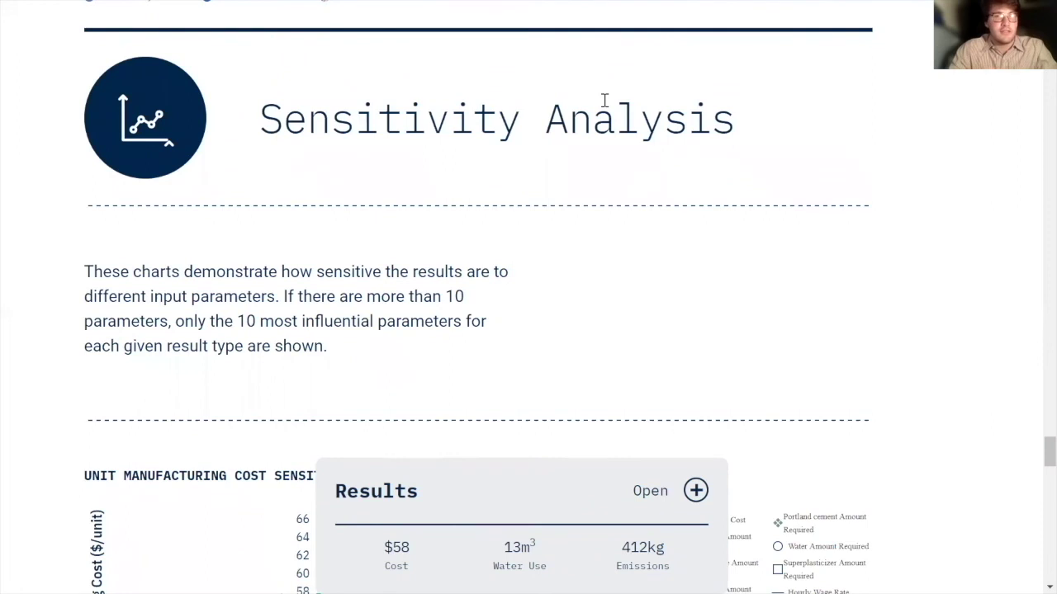
Bring the Unit Manufacturing Cost sensitivity chart fully into view and read its data-point tooltips
scroll(558, 132, "down", 3)
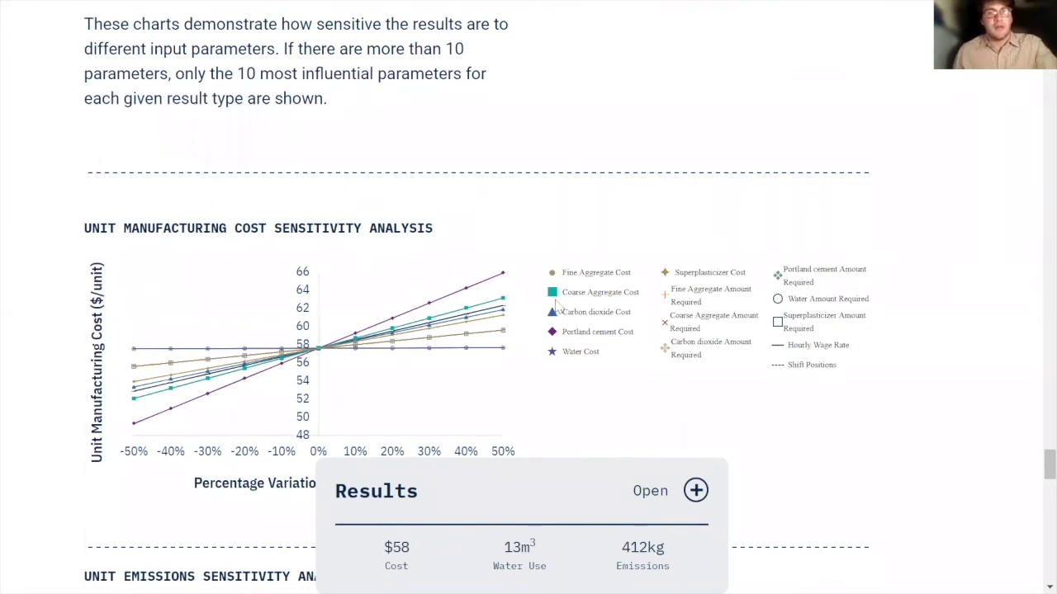
mouse_move(503, 275)
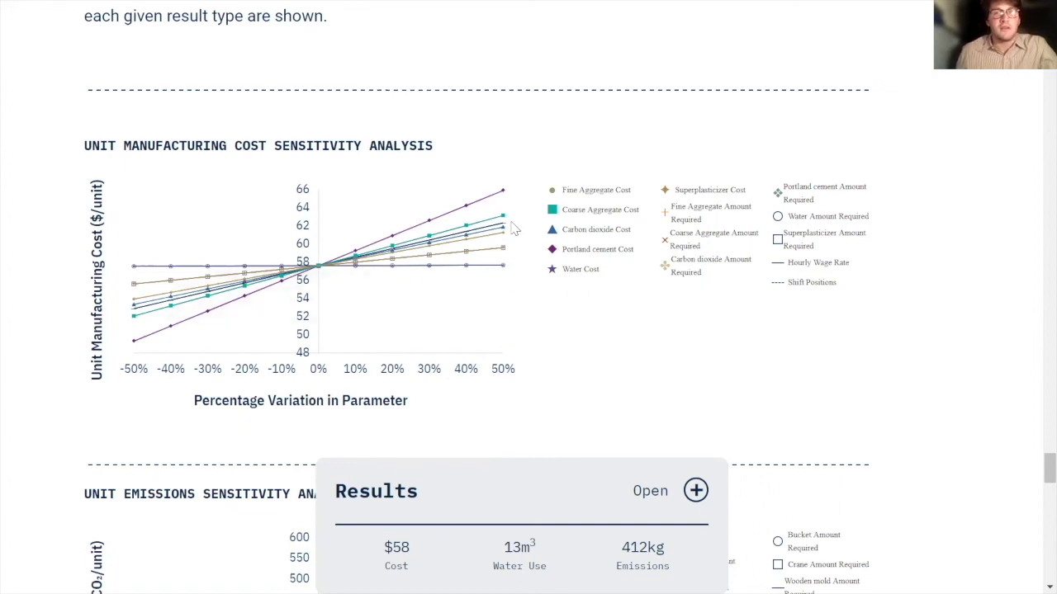
Scroll past the Unit Emissions chart to the Unit Water chart (about 11.8–15.1 m³)
mouse_move(468, 235)
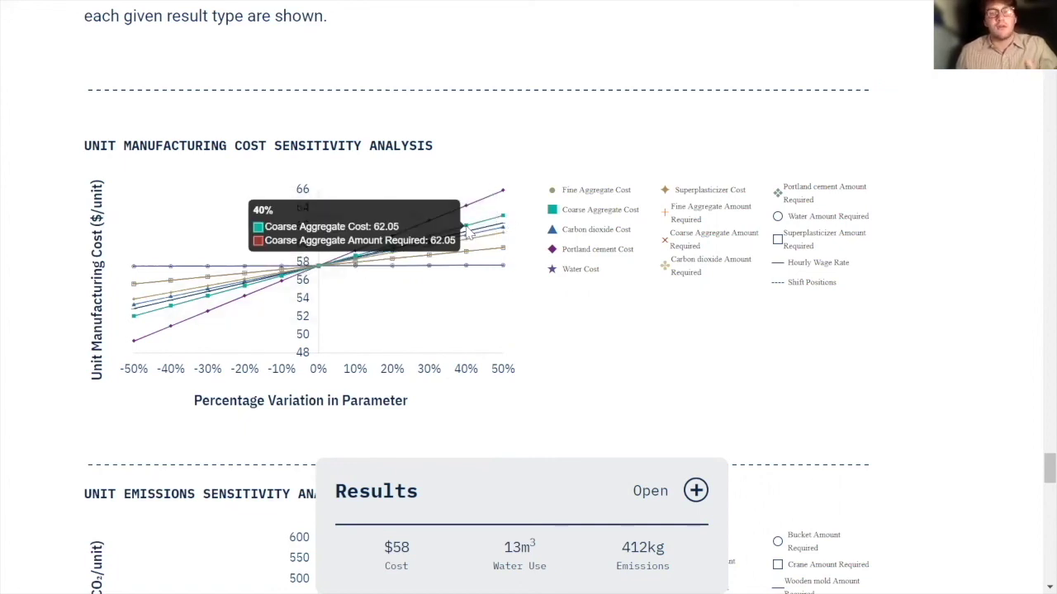
scroll(606, 368, "down", 5)
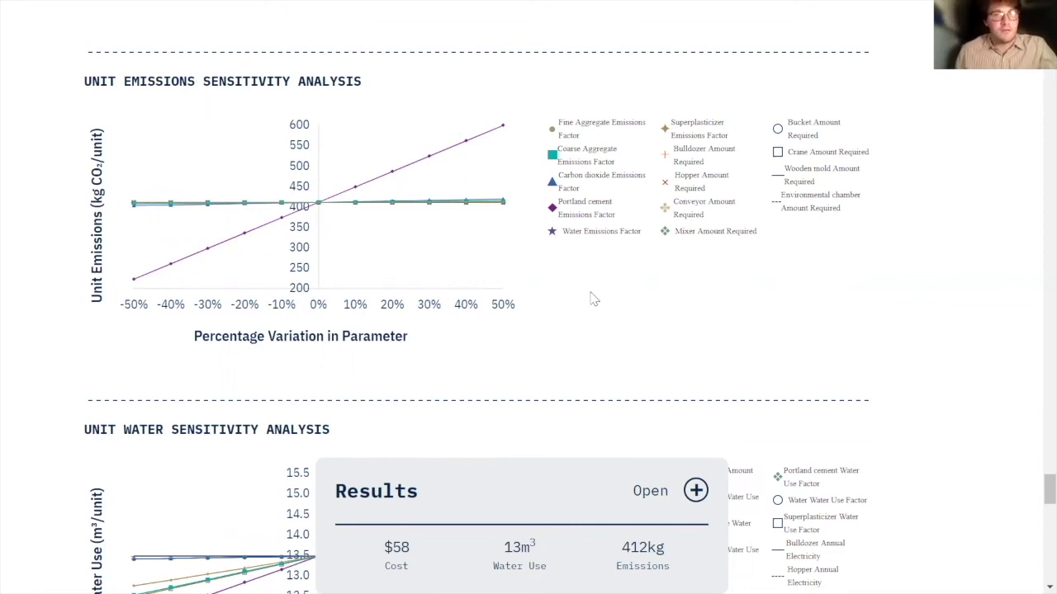
scroll(585, 309, "down", 3)
scroll(586, 309, "down", 2)
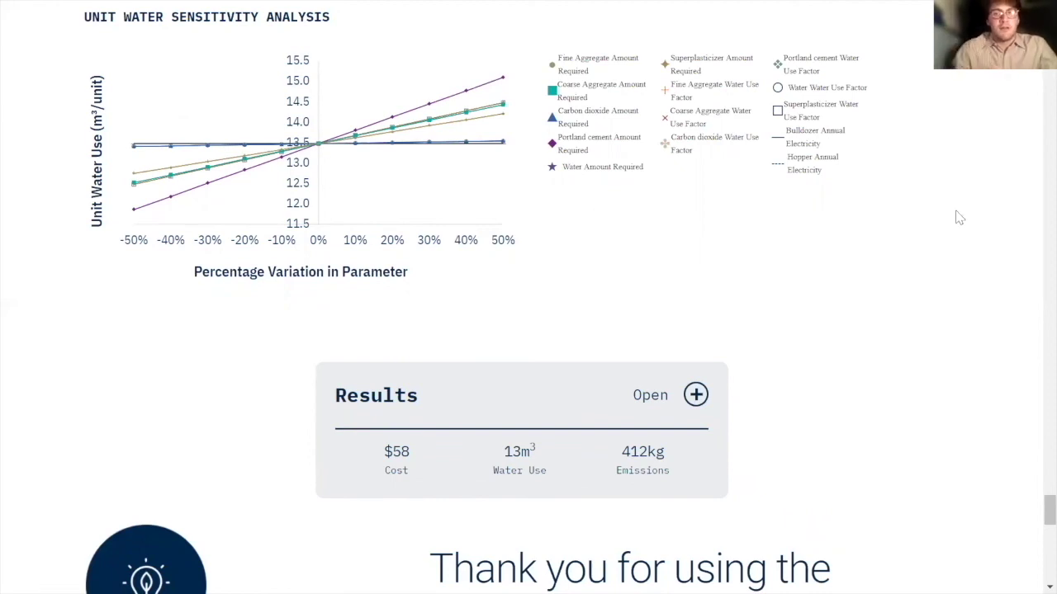
Expand the Results box, save it as AssessCalculator (1).xlsx, and return to the page top
scroll(962, 210, "down", 5)
scroll(970, 202, "up", 2)
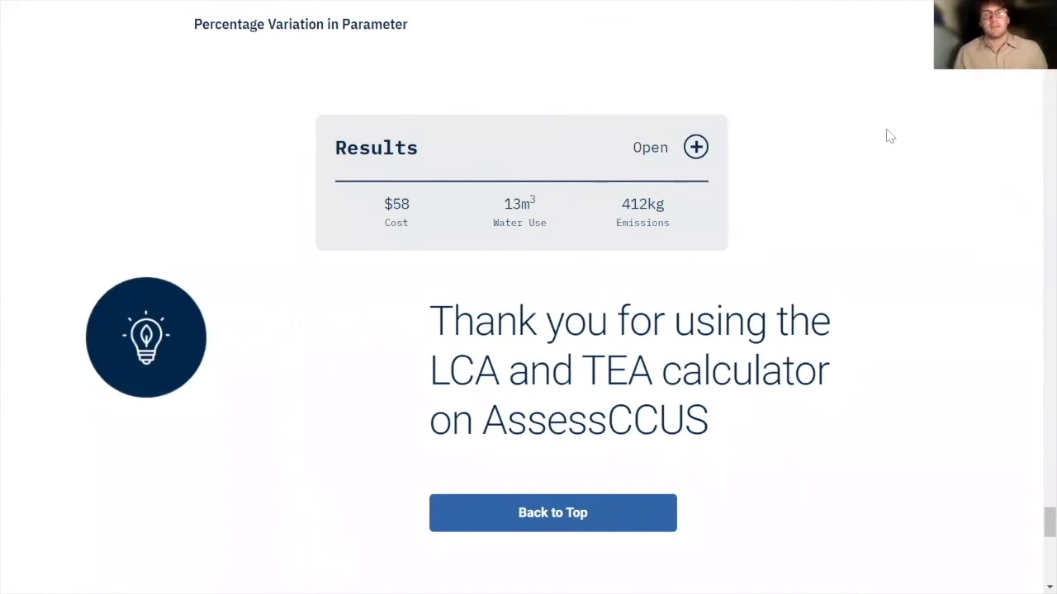
left_click(696, 147)
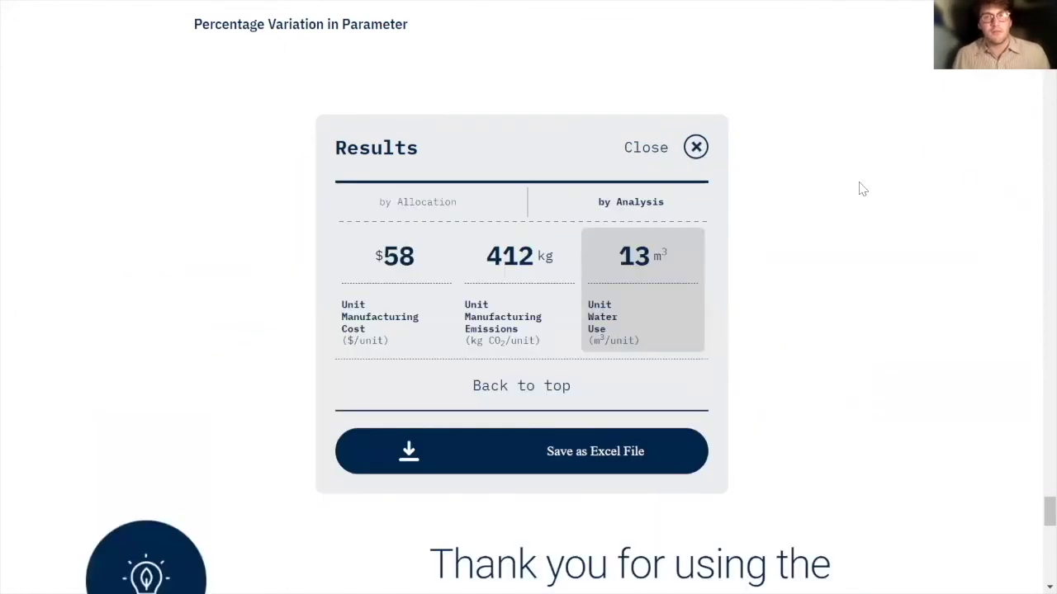
scroll(559, 252, "down", 1)
left_click(633, 377)
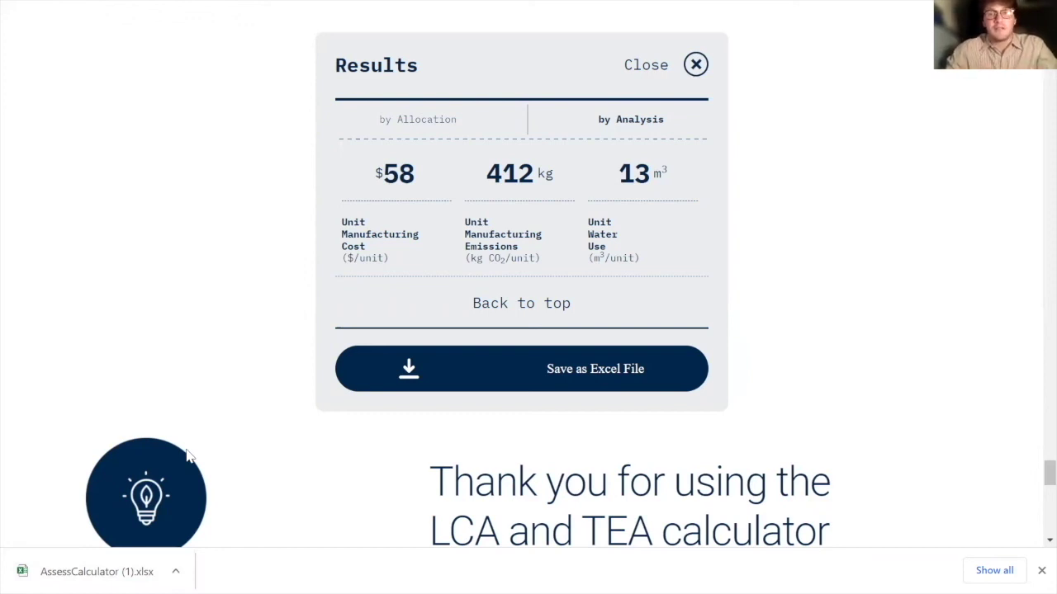
left_click(188, 456)
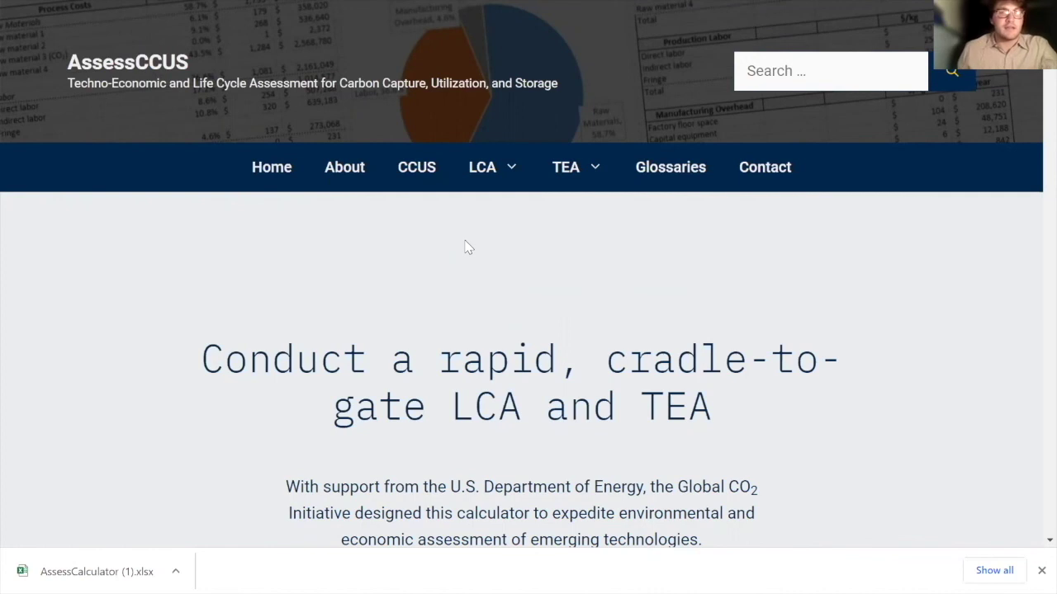
scroll(468, 248, "down", 3)
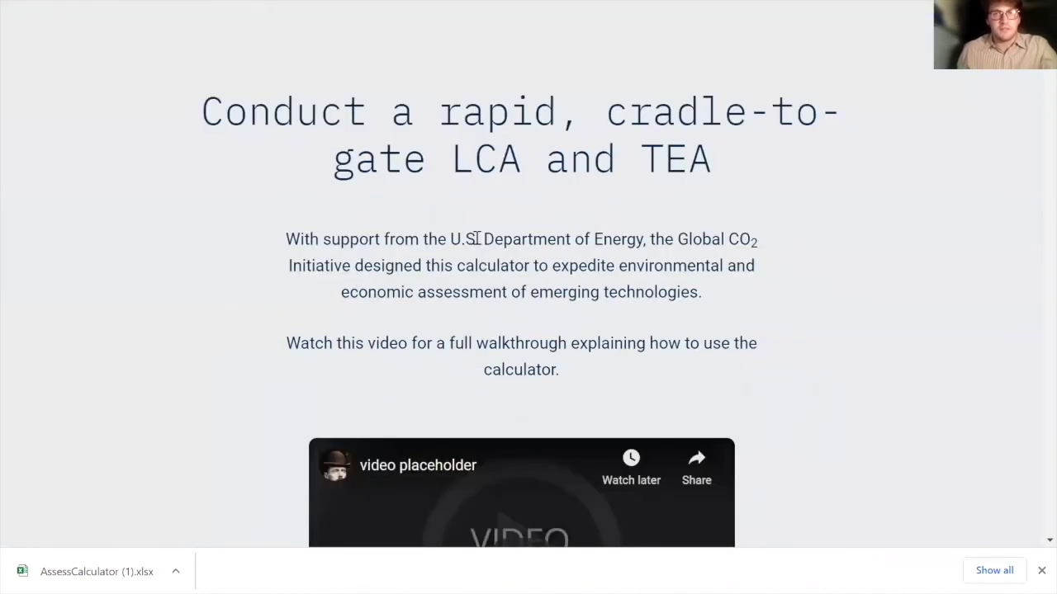